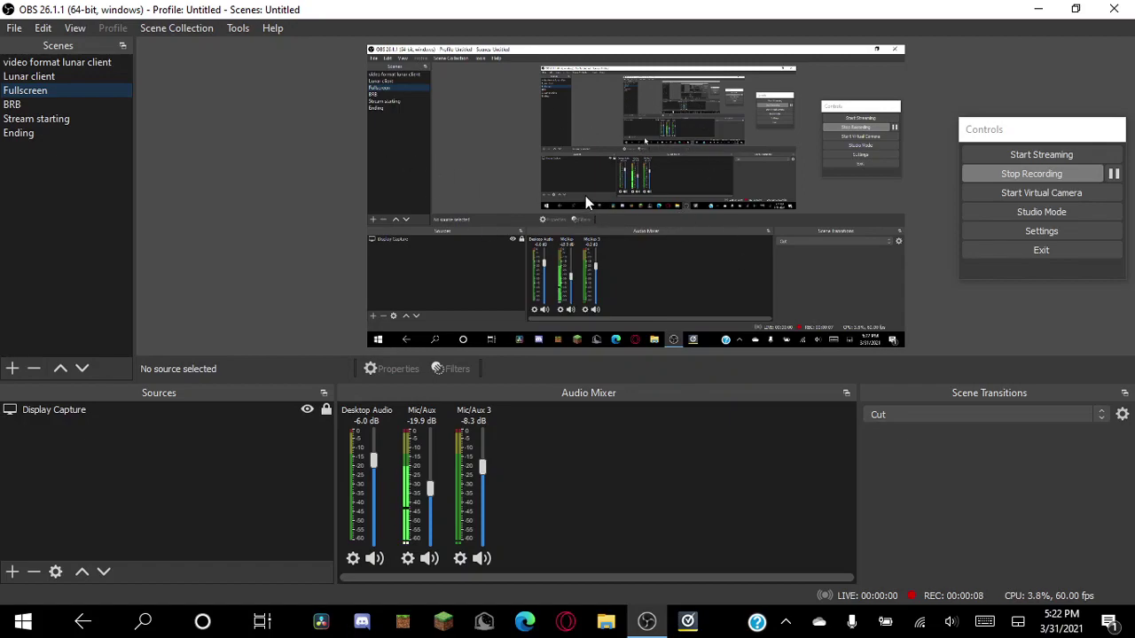
Step: Bring the Opera GX browser to the front from the taskbar
click(560, 622)
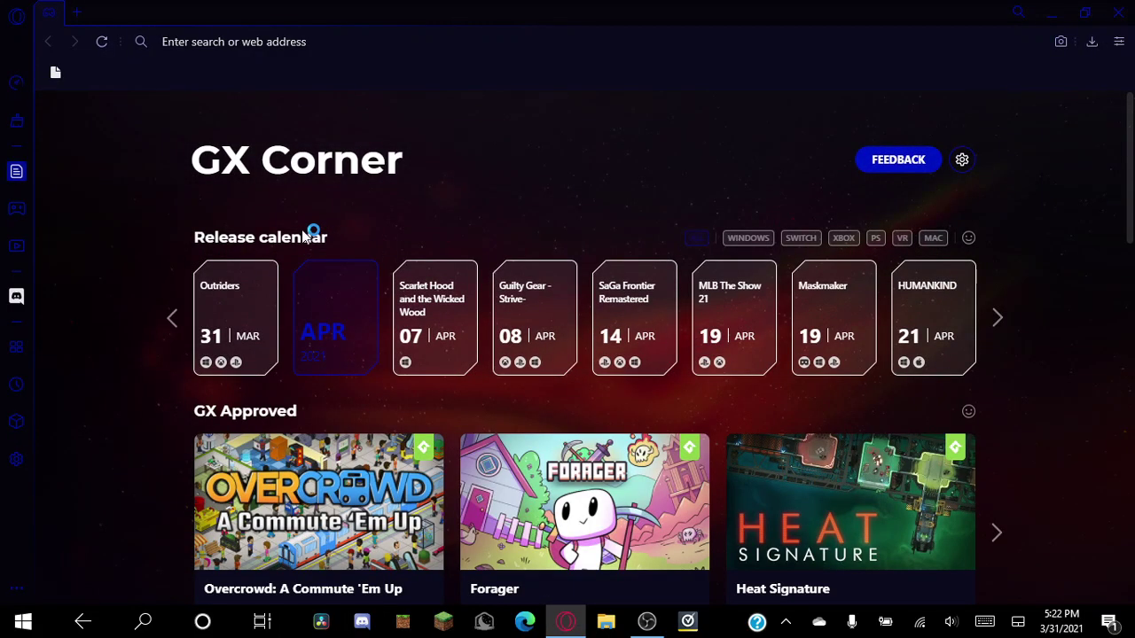
Step: Google 'x mouse button control' in a new tab and open the Softonic result
click(81, 15)
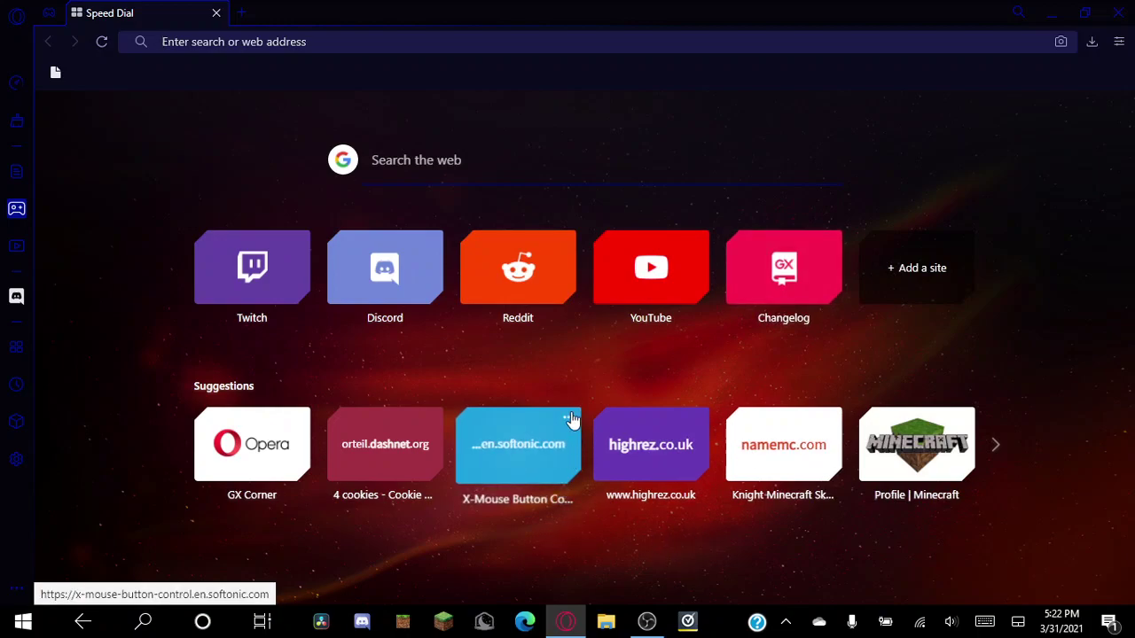
click(248, 53)
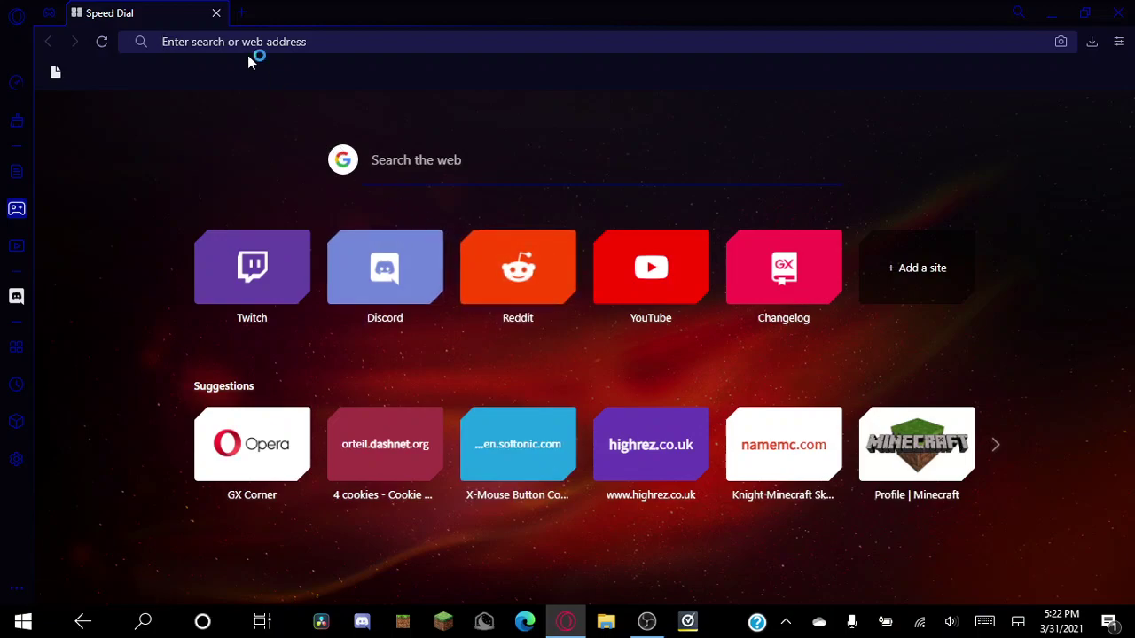
text(x mouse but)
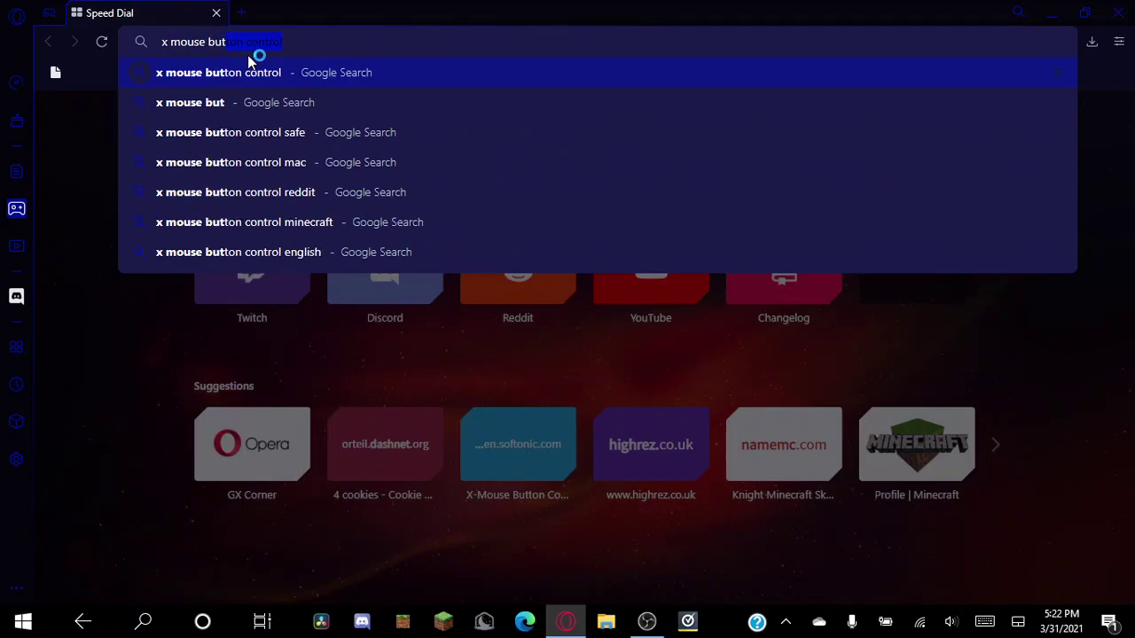
text(t)
click(295, 72)
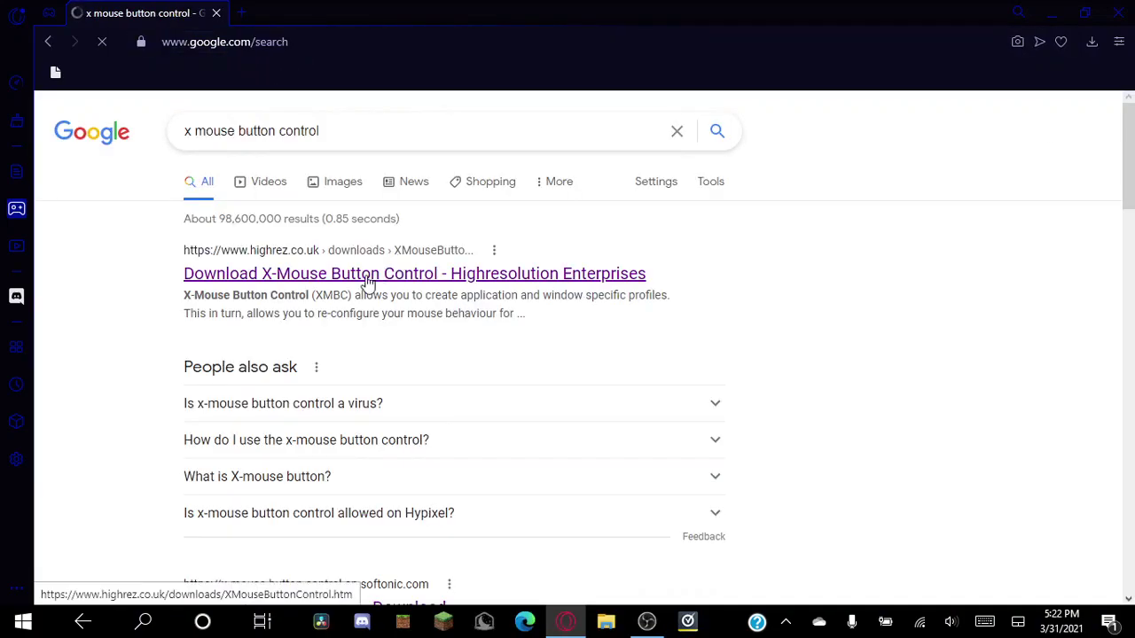
scroll(364, 270, down, 4)
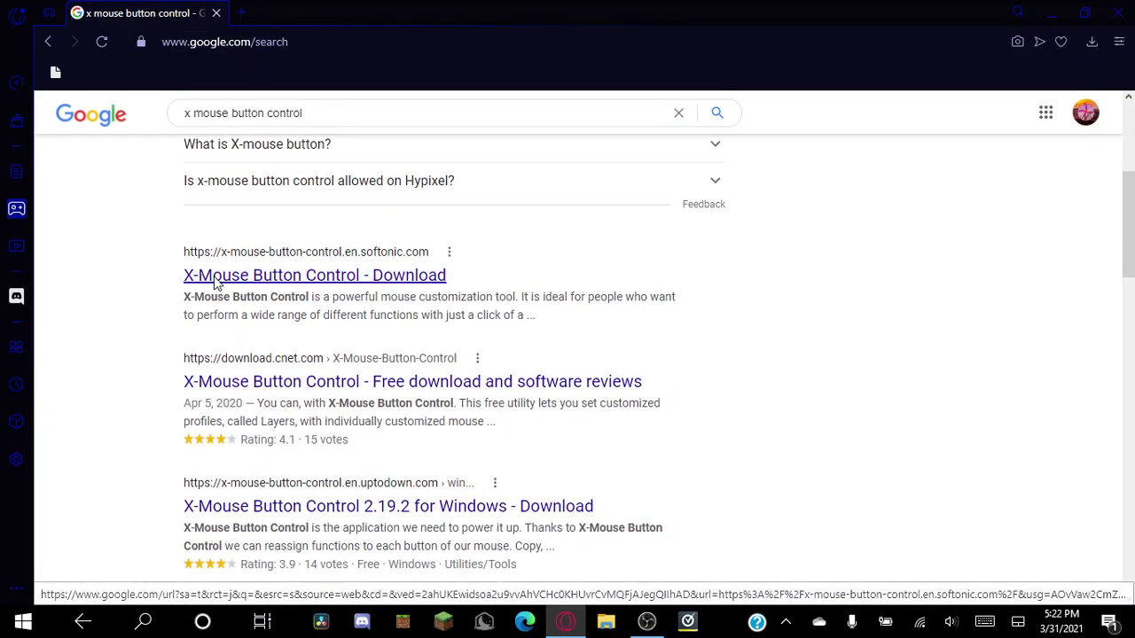
click(294, 278)
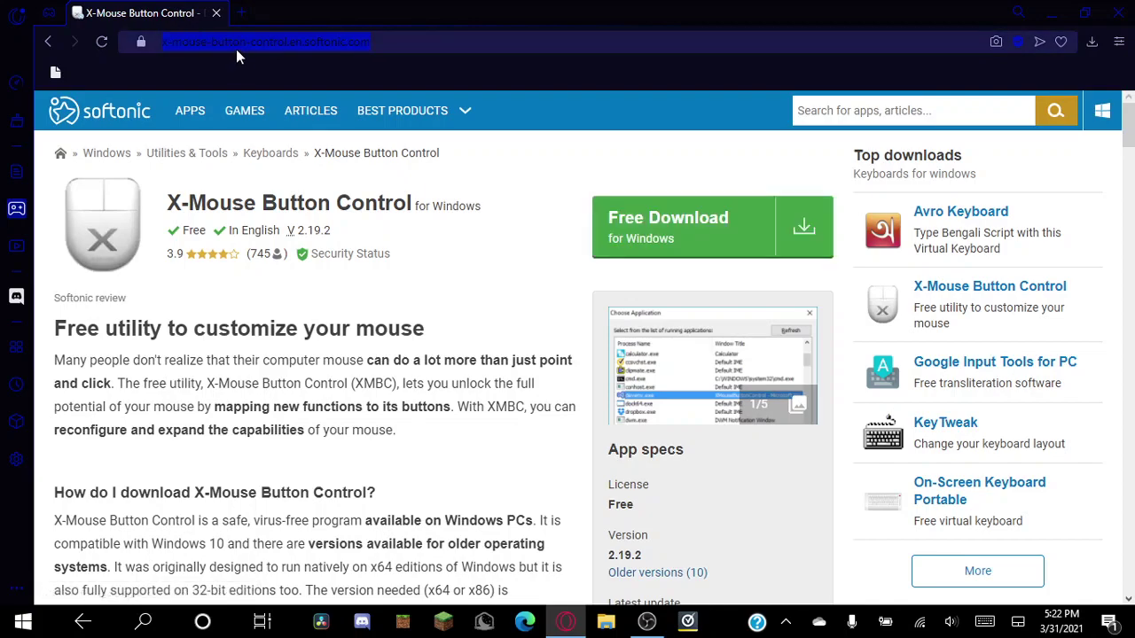
Step: Start Softonic's Free Download for PC, dismissing the Avira ad
click(413, 47)
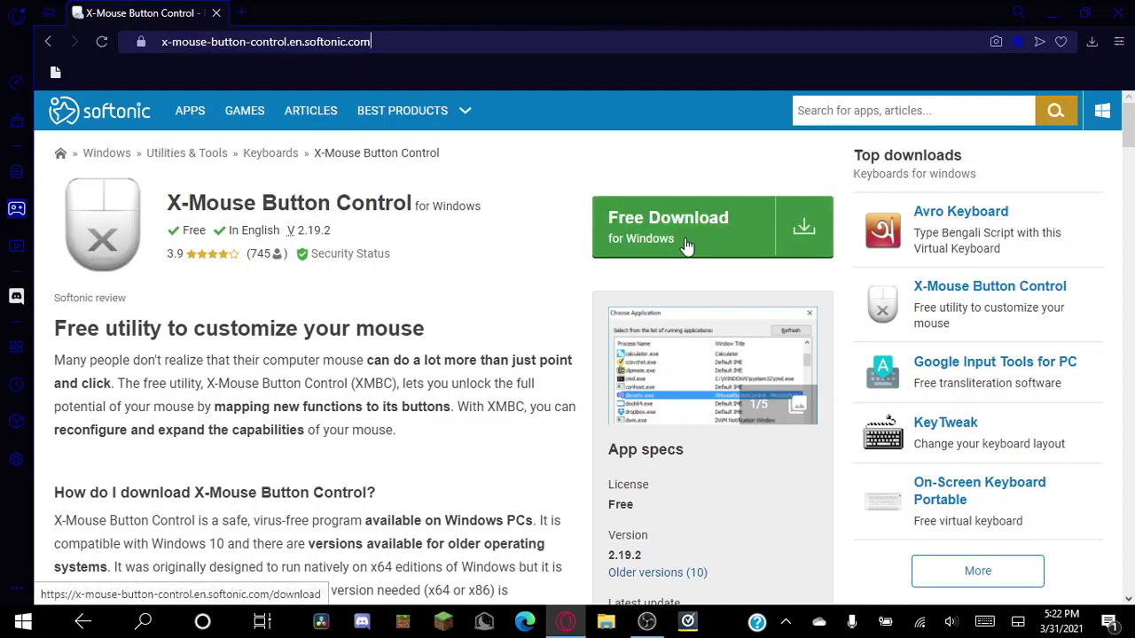
click(712, 228)
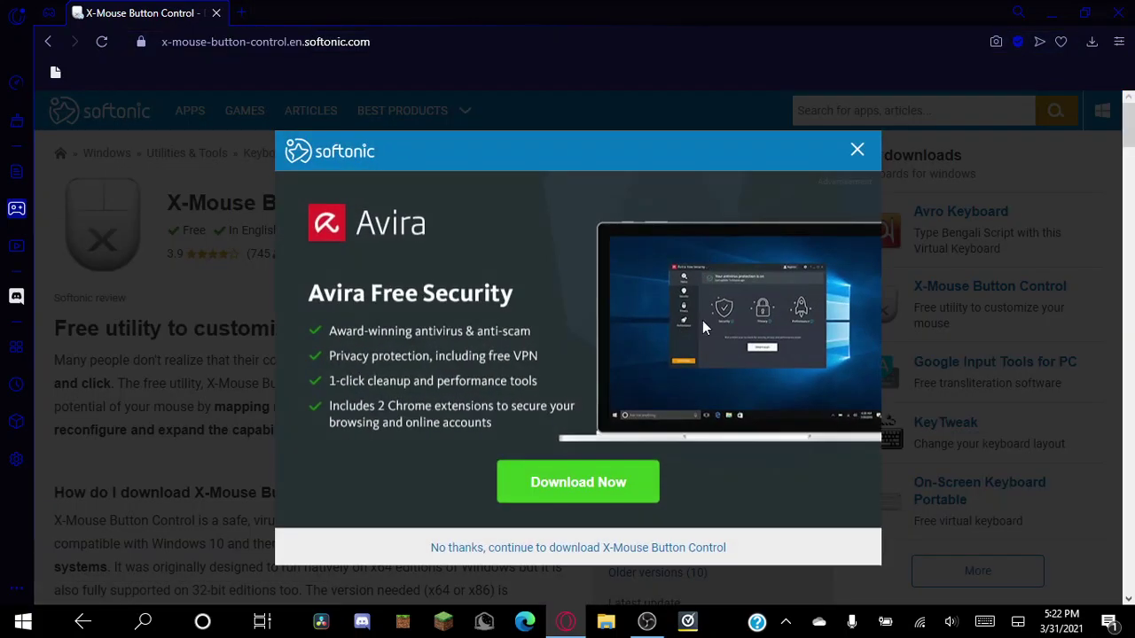
click(856, 150)
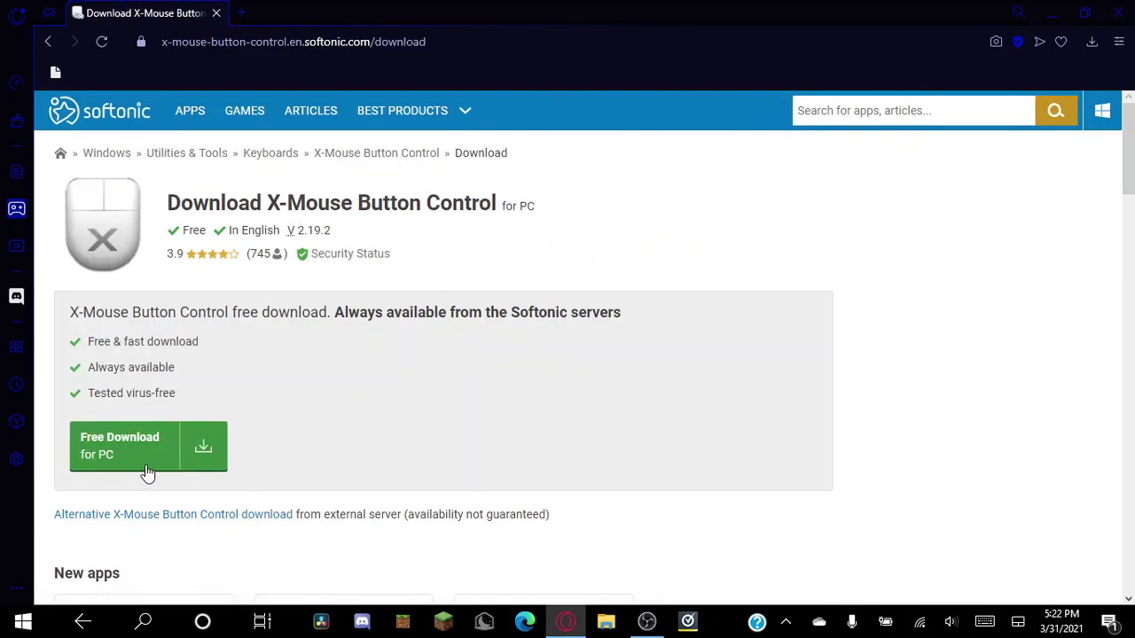
click(142, 450)
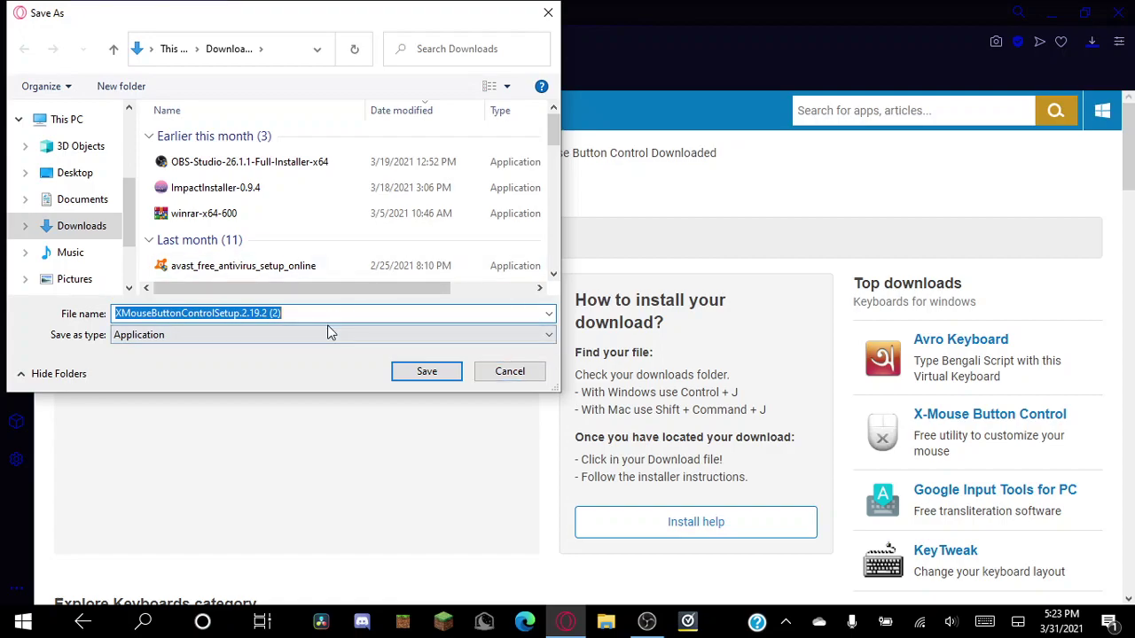
Step: Save XMouseButtonControlSetup.2.19.2 (2).exe to the Downloads folder
click(531, 335)
click(330, 317)
double_click(327, 314)
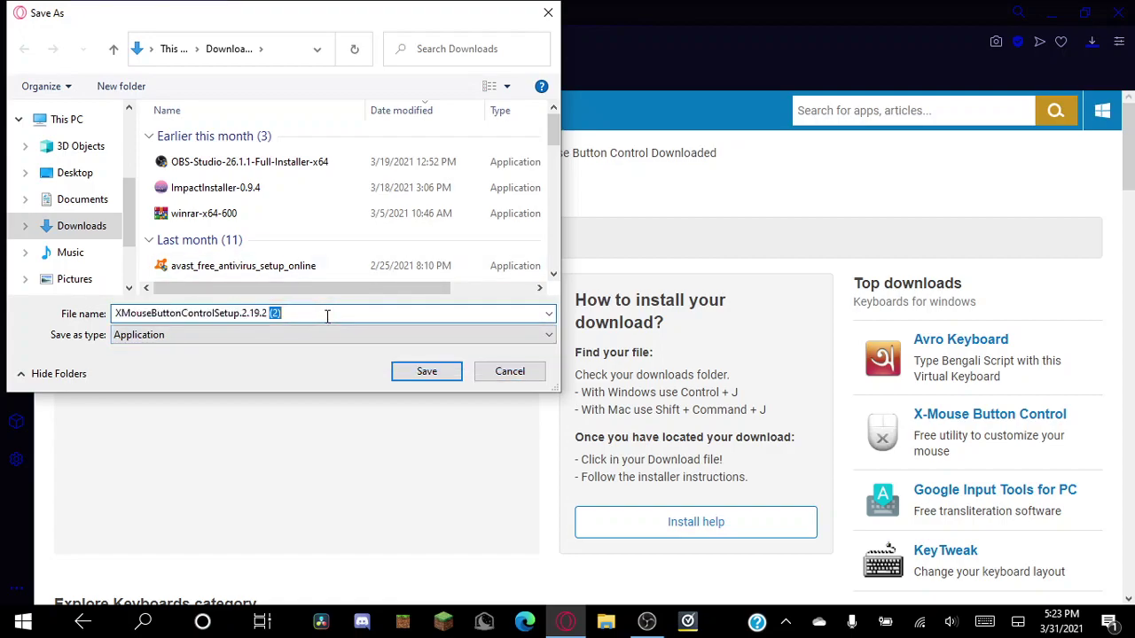
click(425, 372)
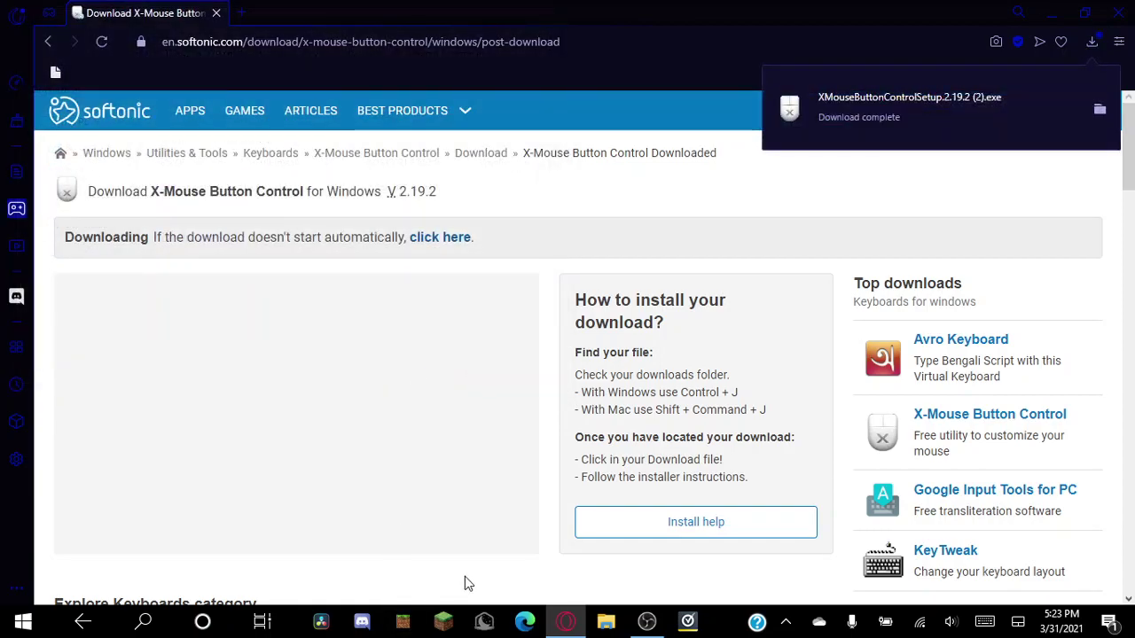
Step: Run the X-Mouse setup file from Downloads and install it, accepting the licence
click(605, 621)
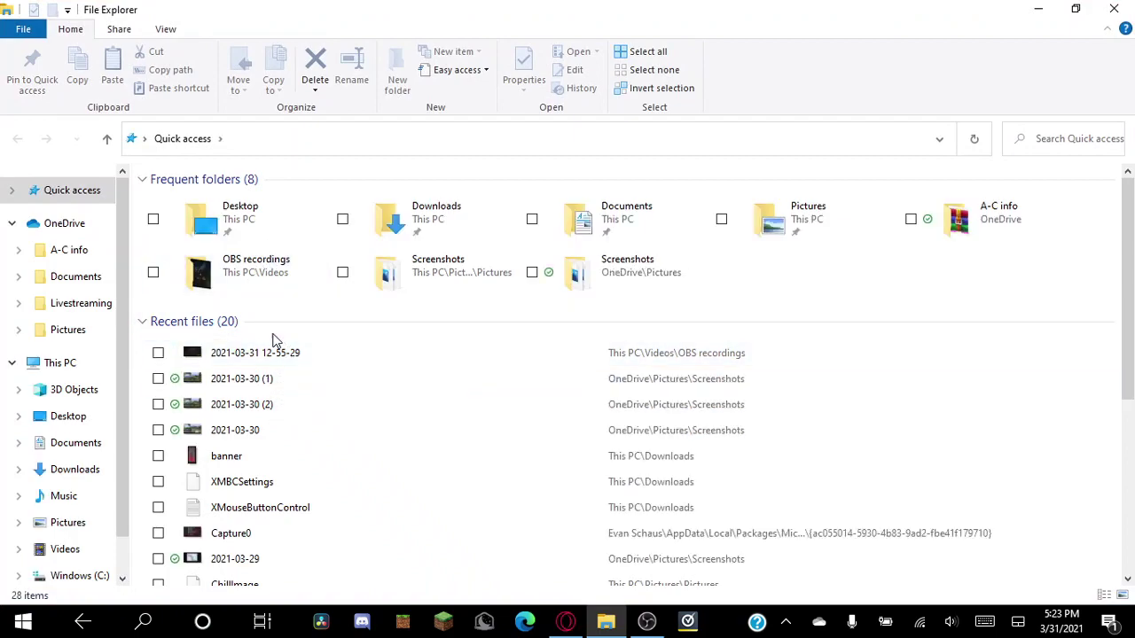
double_click(380, 220)
double_click(272, 233)
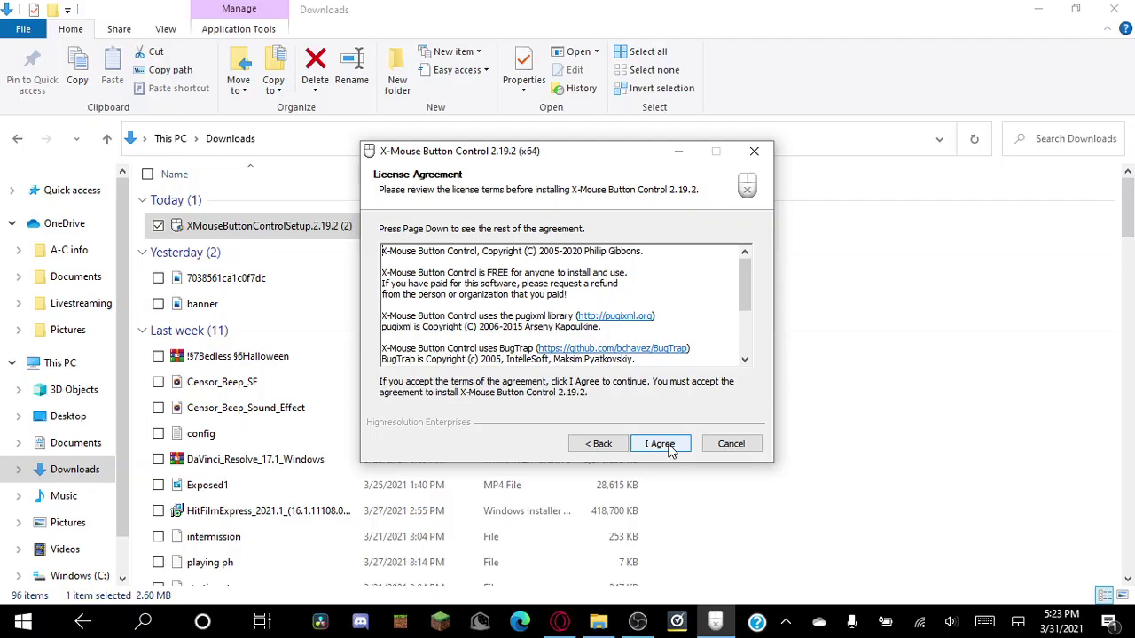
click(656, 443)
click(669, 448)
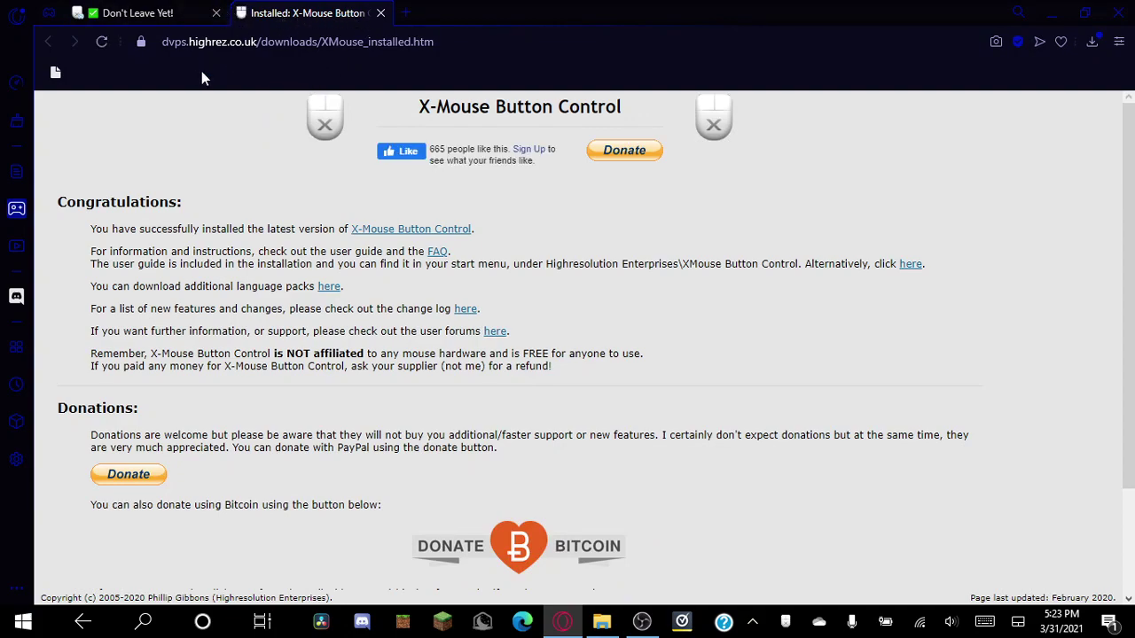
Step: Launch X-Mouse Button Control through Windows search and restore its Setup v2.19.2 window
click(147, 618)
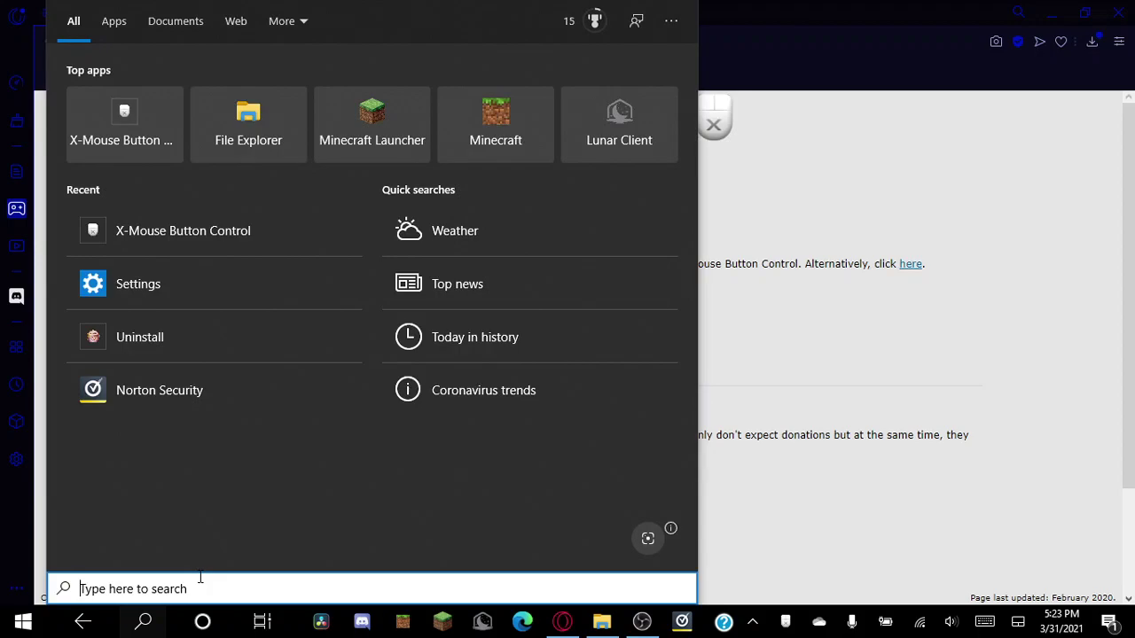
text(x mouse)
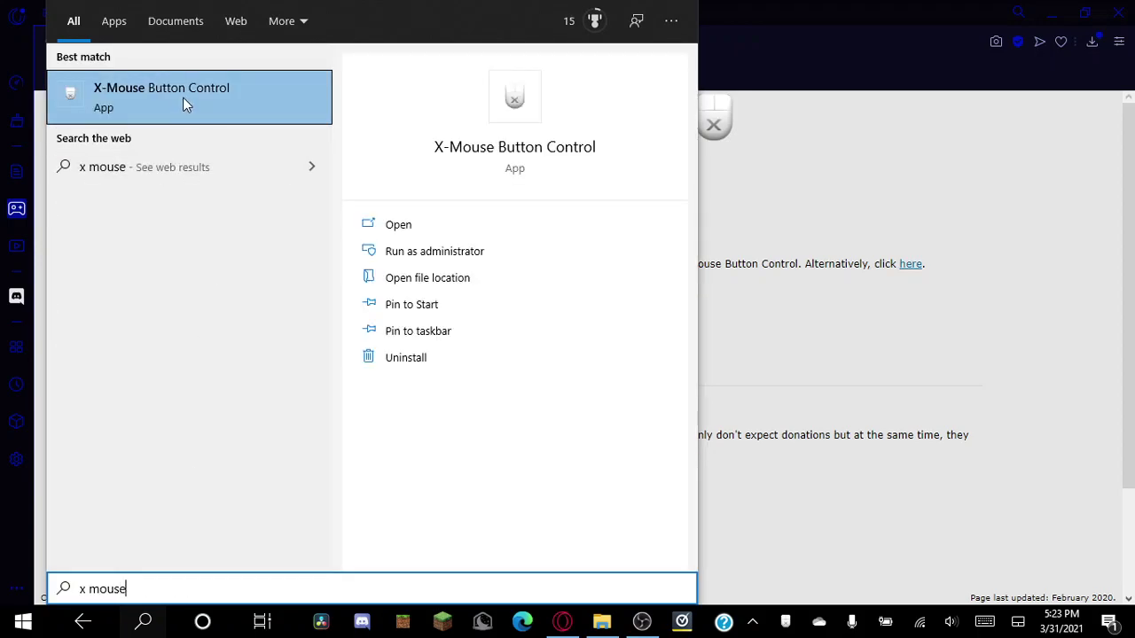
click(184, 102)
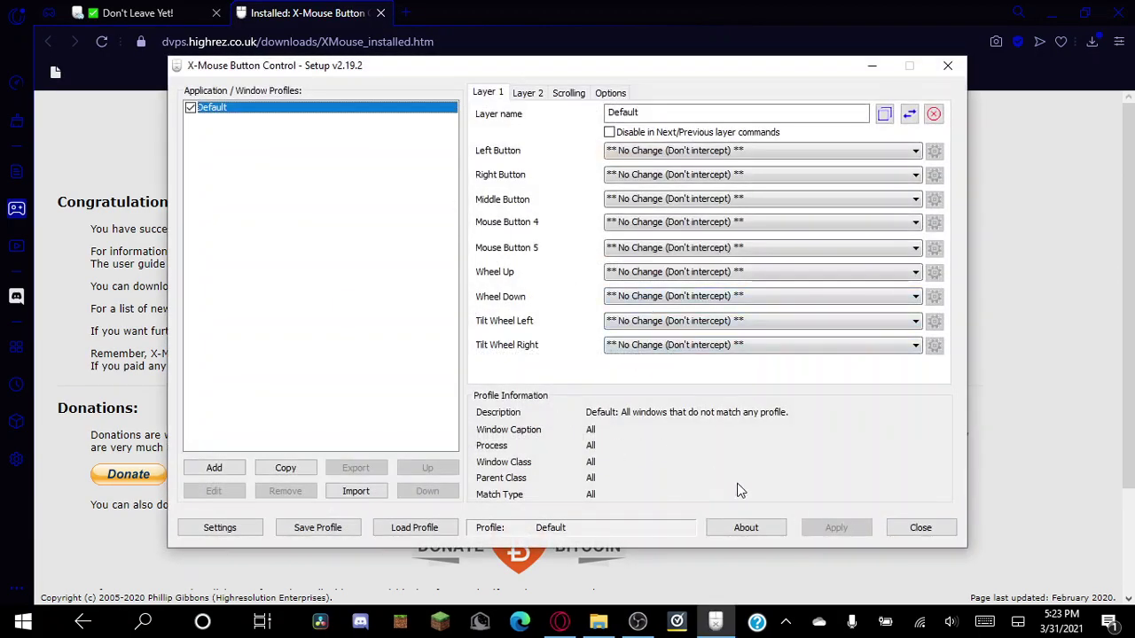
click(716, 620)
right_click(715, 620)
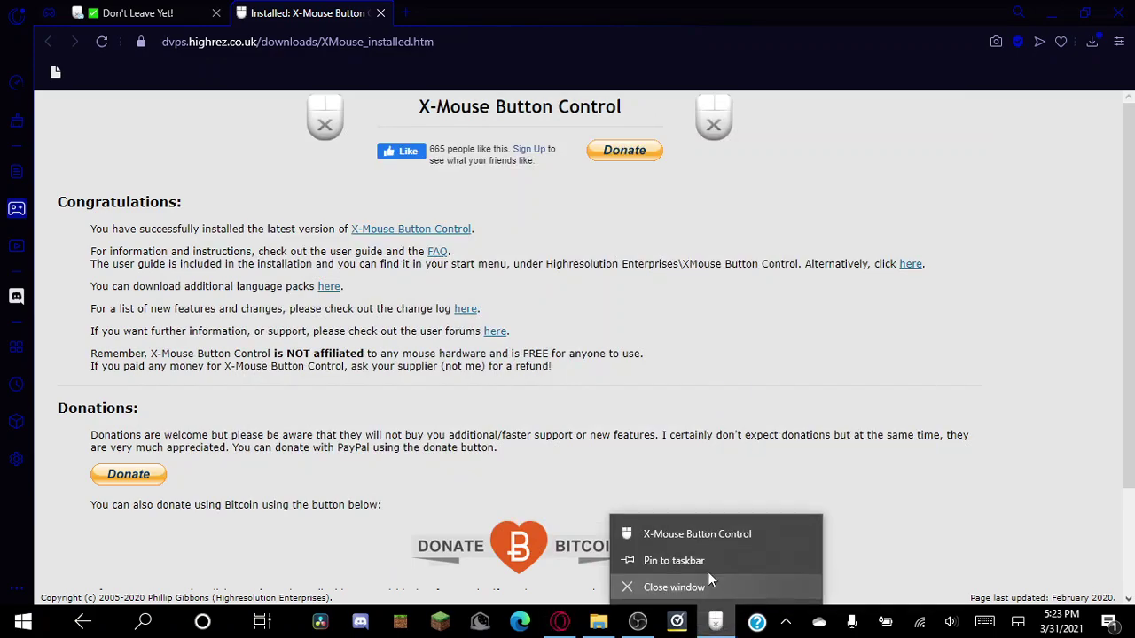
click(716, 620)
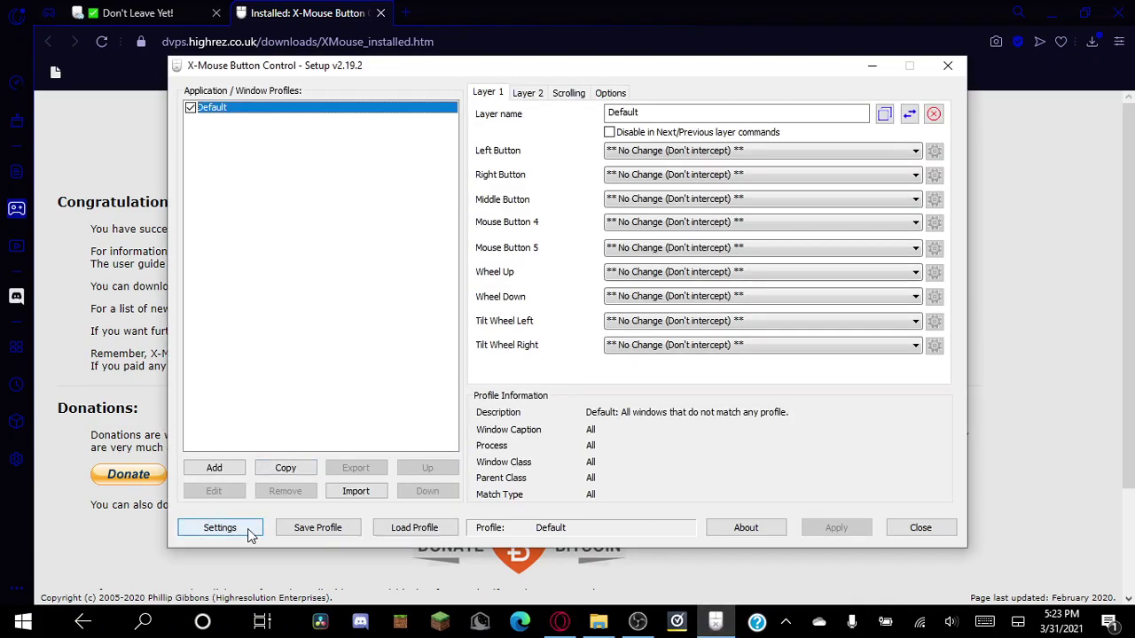
Step: In the advanced global settings, enable de-bounce for rapid clicks at 2 ms and confirm
click(252, 530)
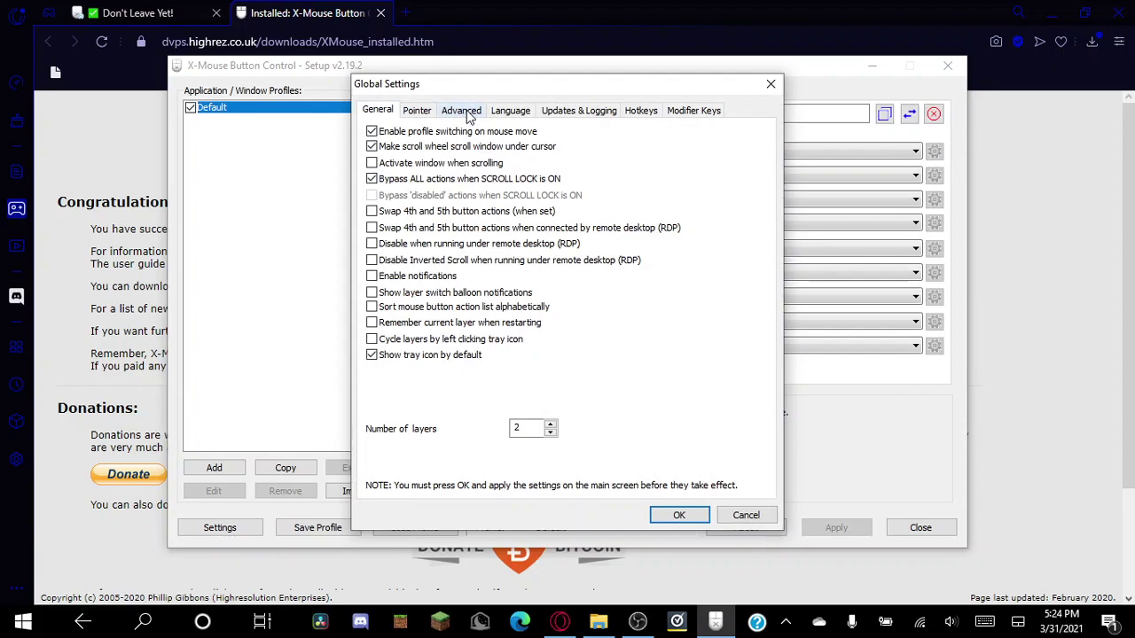
click(470, 113)
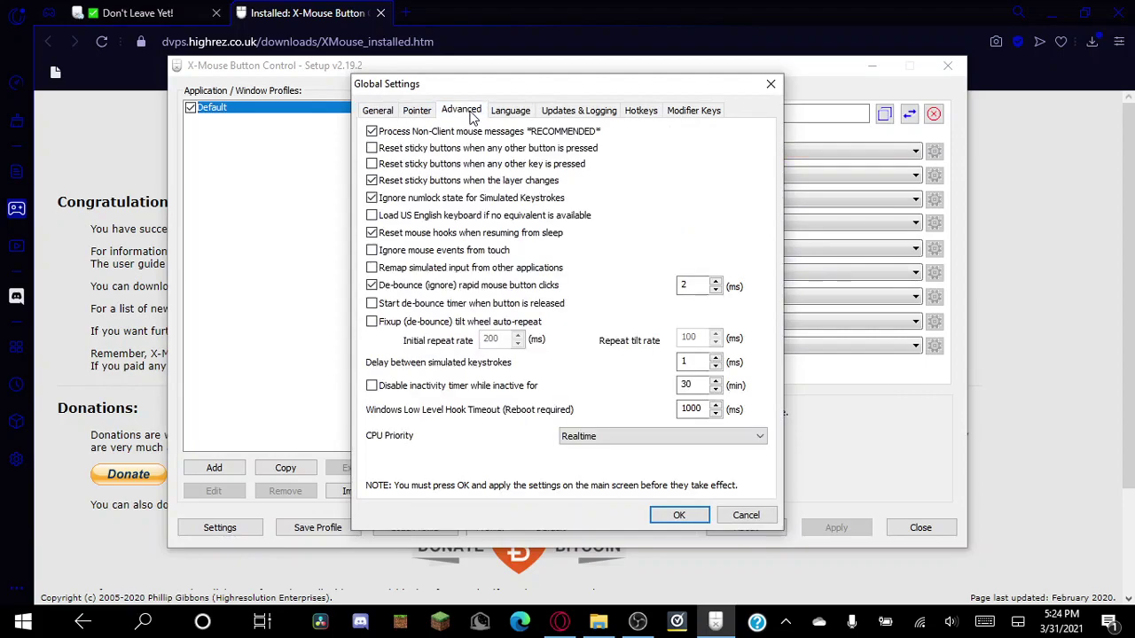
click(371, 286)
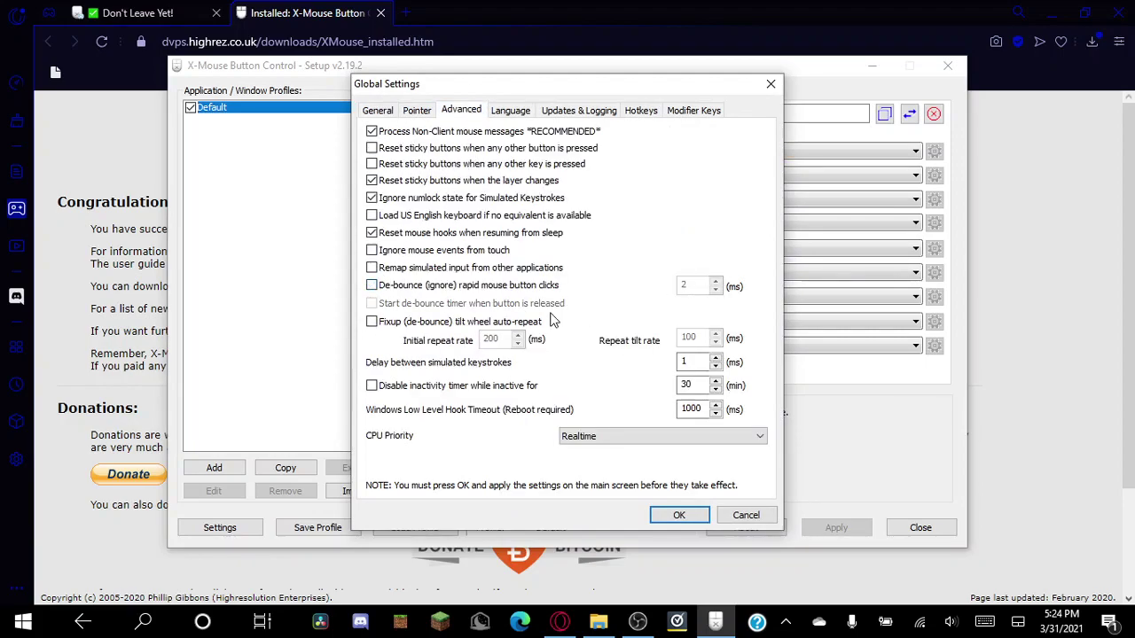
click(371, 286)
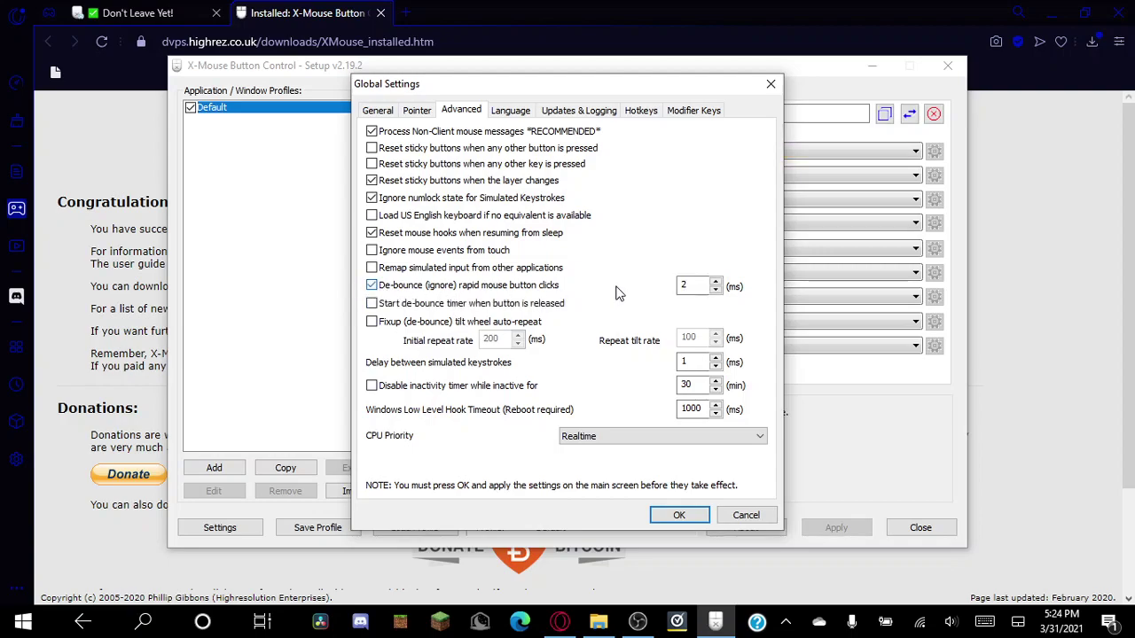
click(698, 286)
click(378, 292)
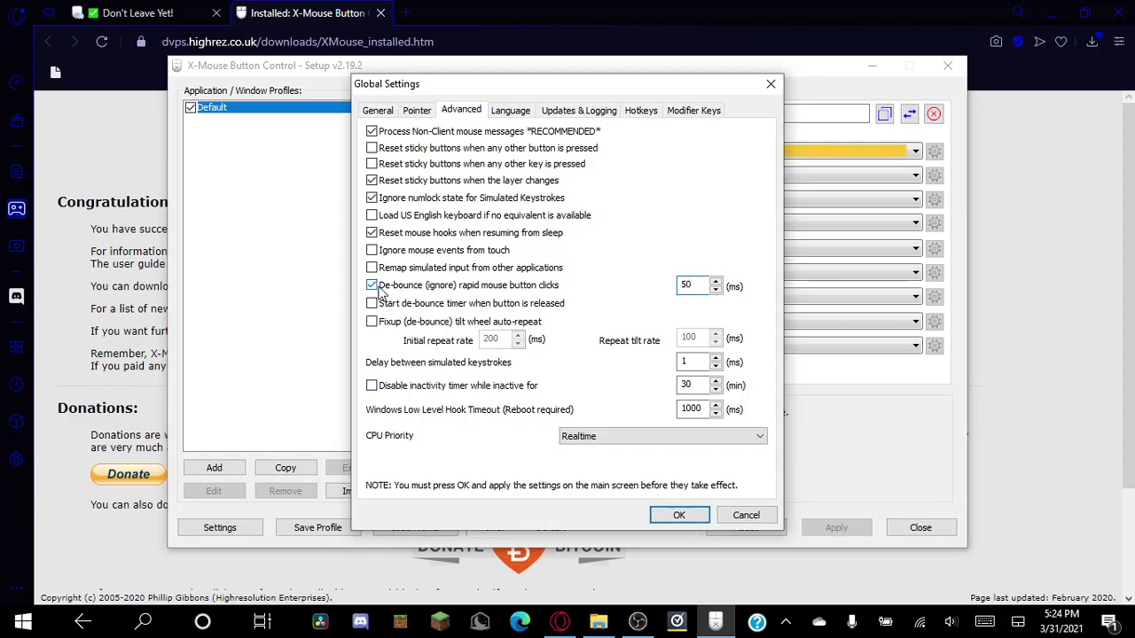
click(377, 110)
click(461, 110)
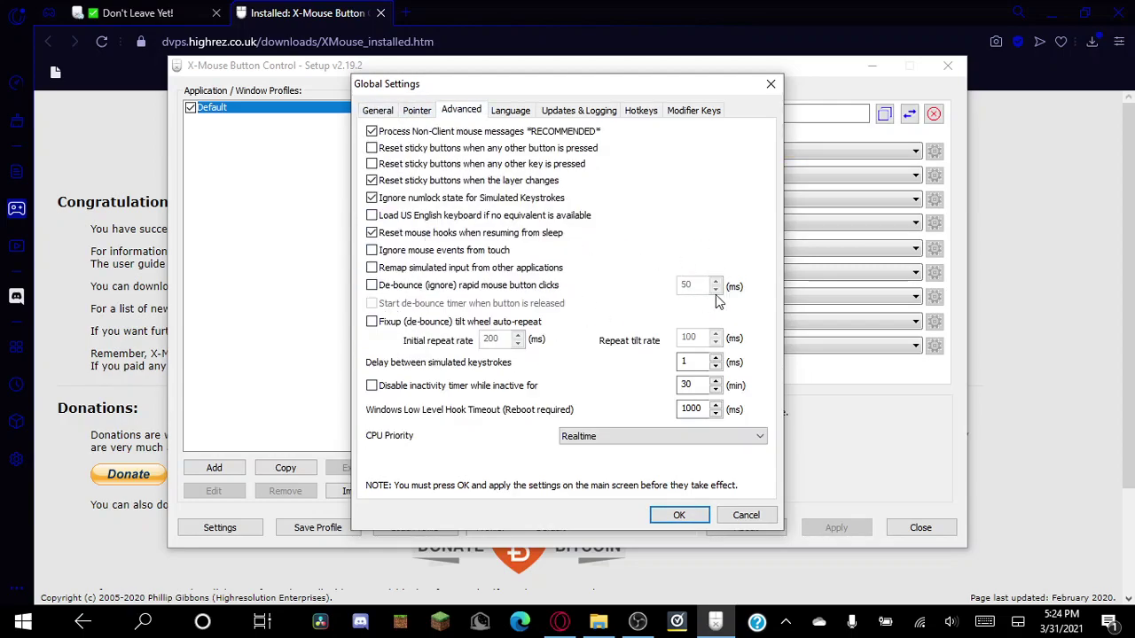
click(371, 286)
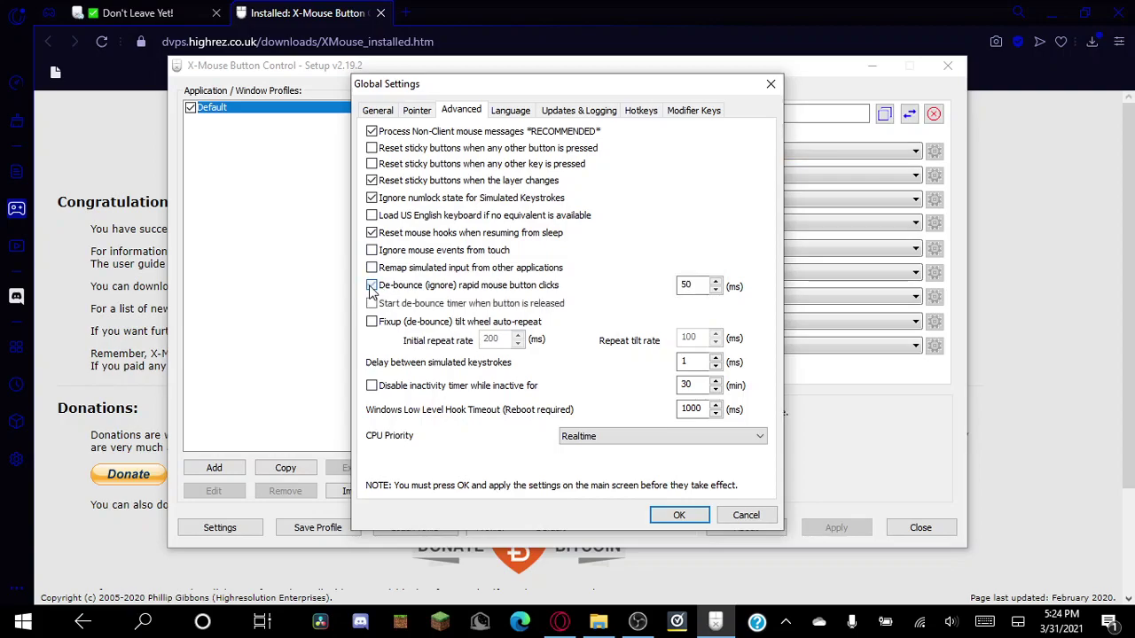
double_click(695, 285)
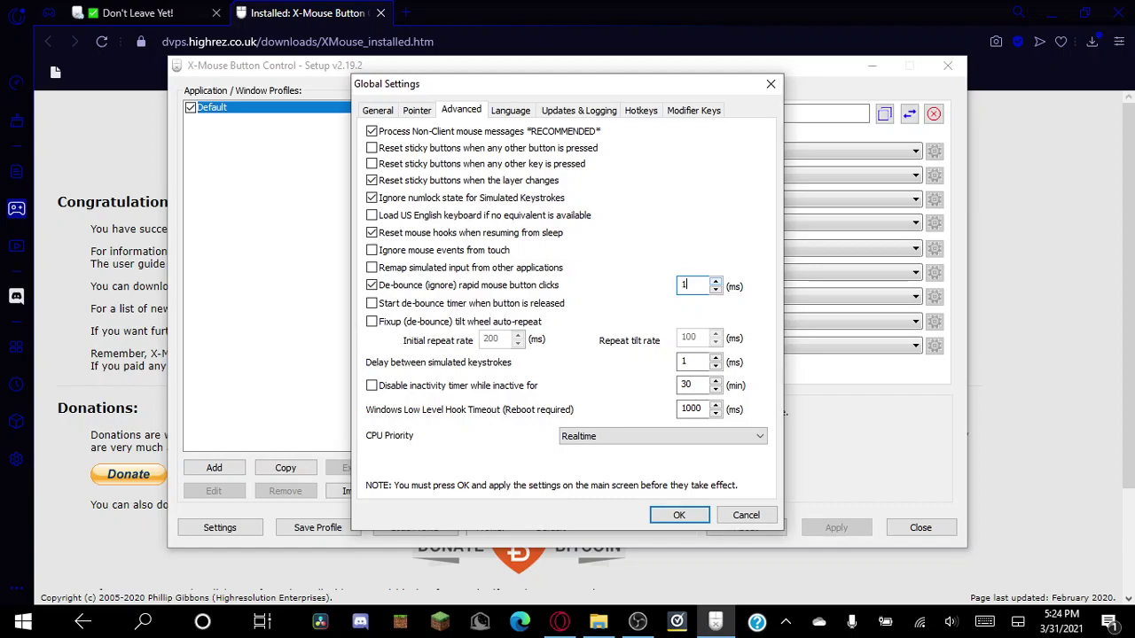
click(673, 518)
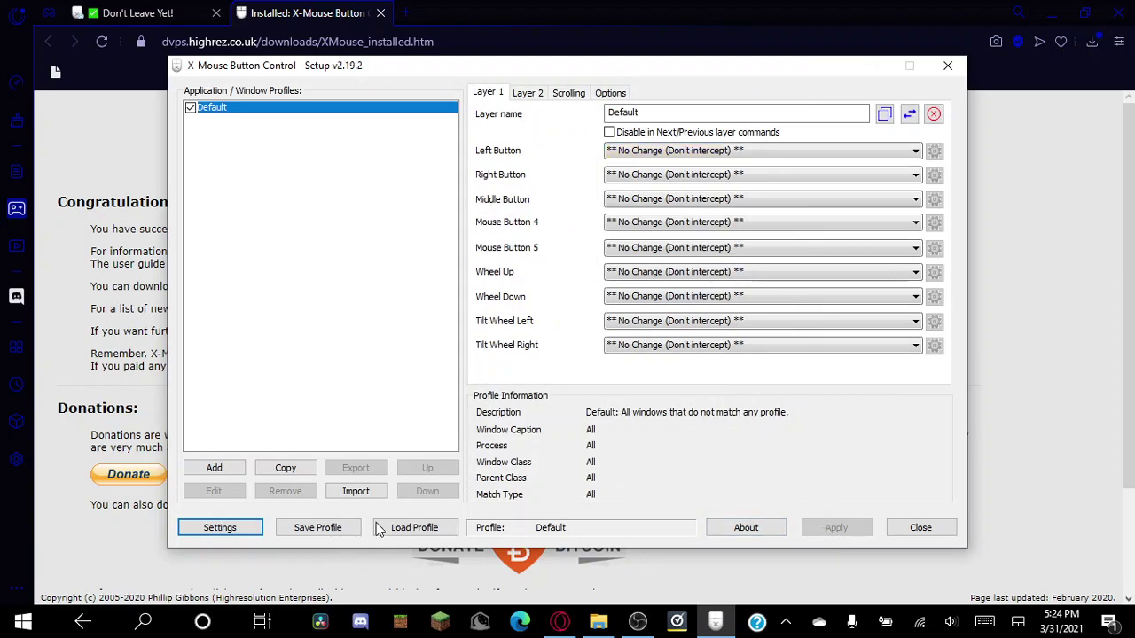
Step: Verify the 2 ms de-bounce was kept, apply, close X-Mouse, and unpin it
click(219, 527)
click(461, 110)
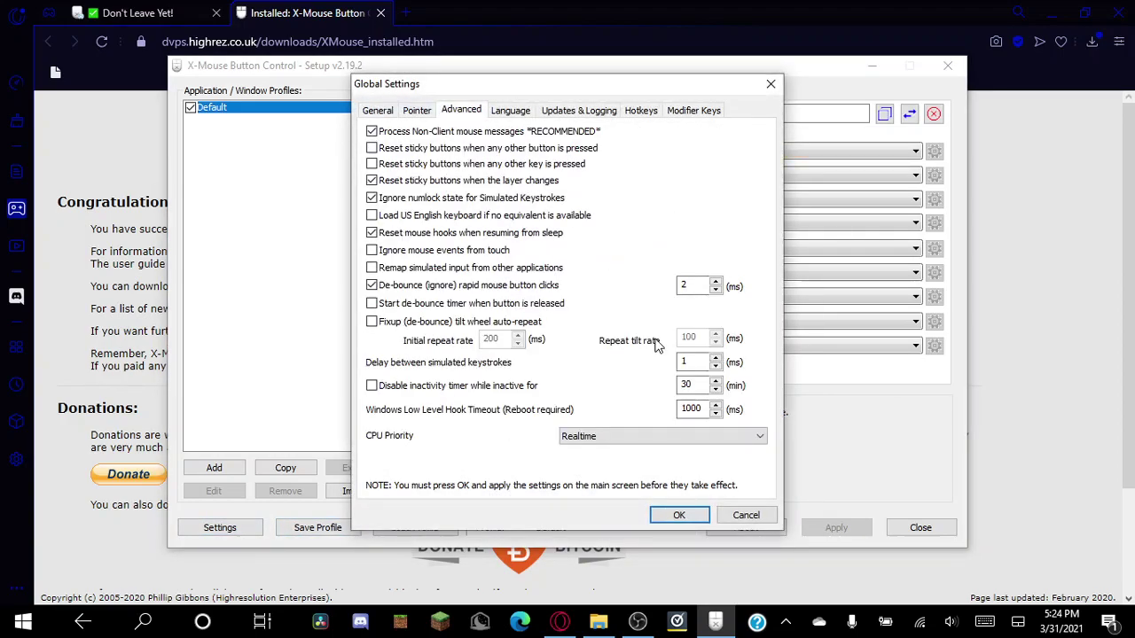
key(Return)
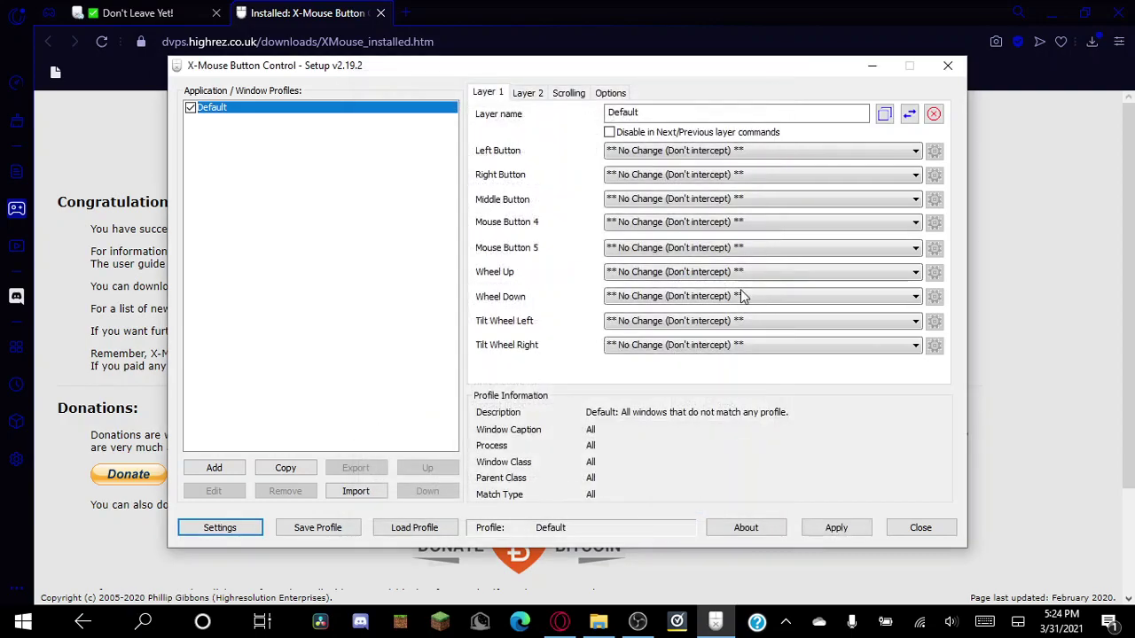
click(847, 532)
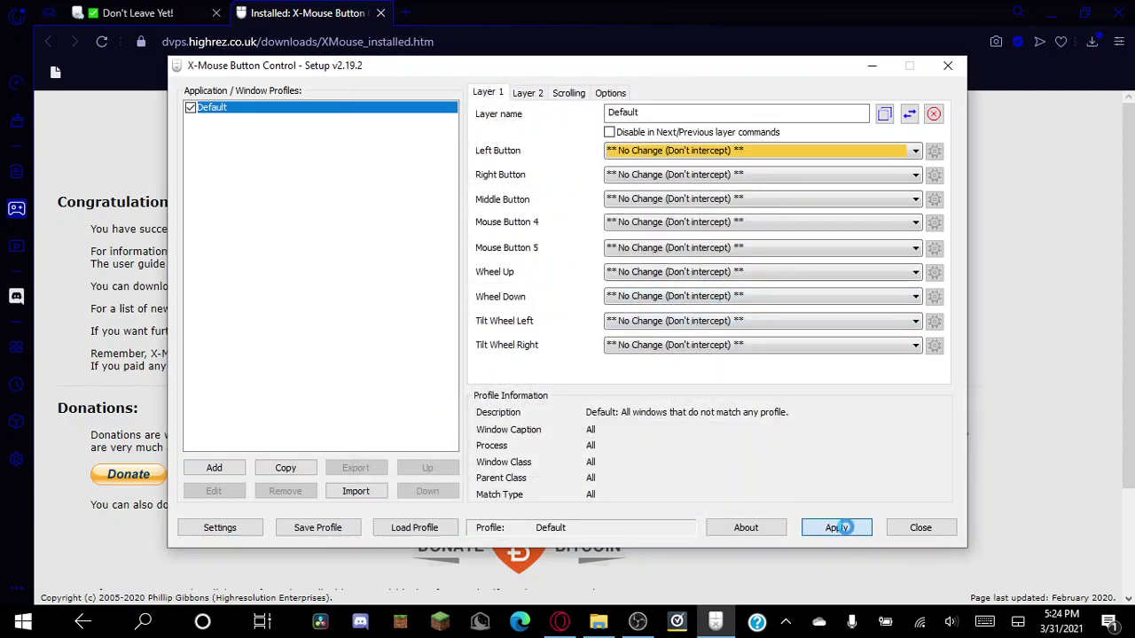
click(901, 533)
right_click(707, 626)
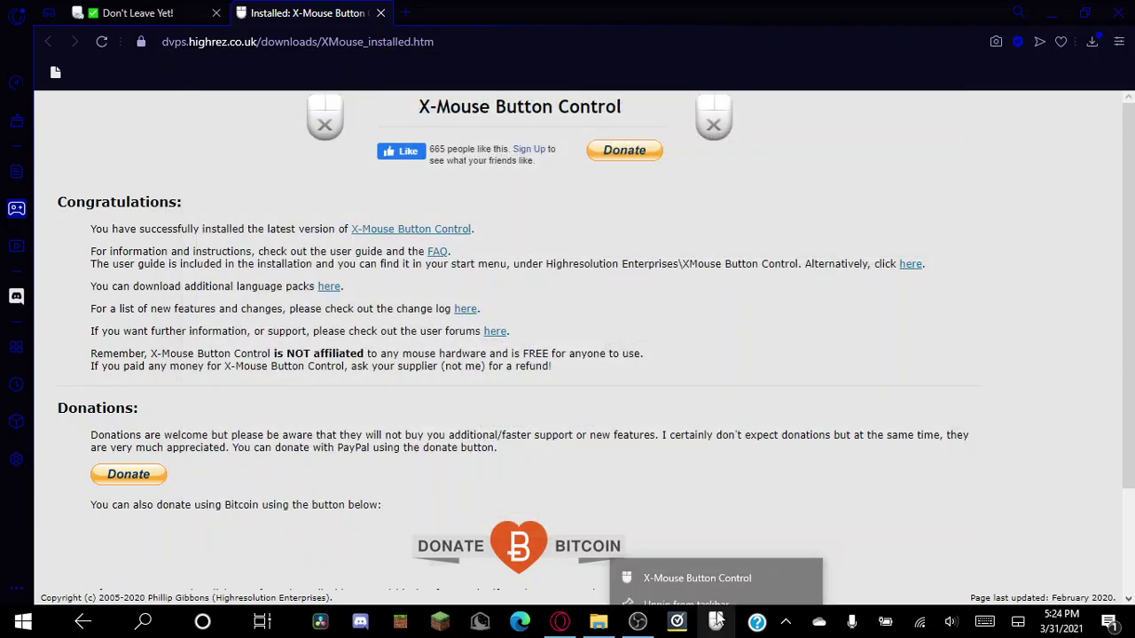
click(701, 587)
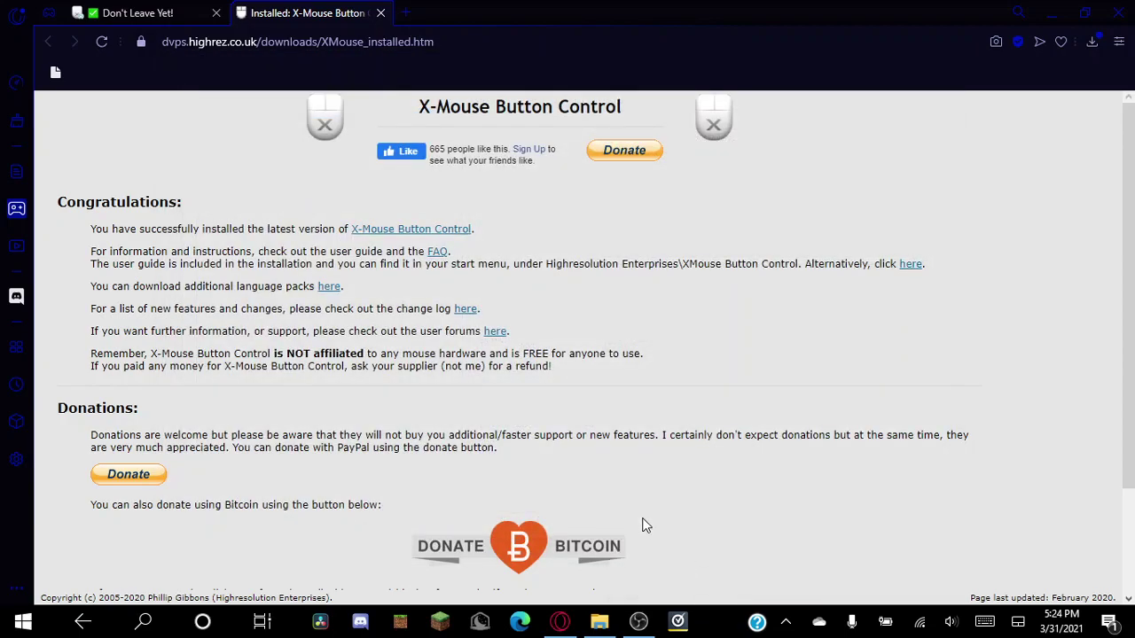
Step: Search 'cps test' in a new tab and open cpstest.org
click(408, 12)
text(cps test)
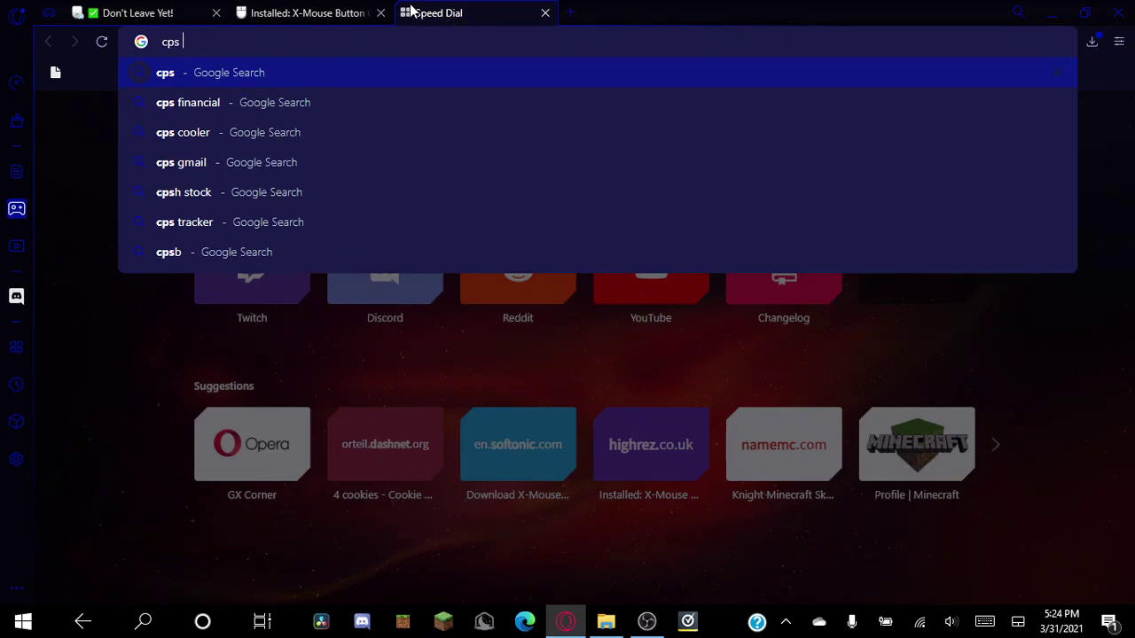
key(Return)
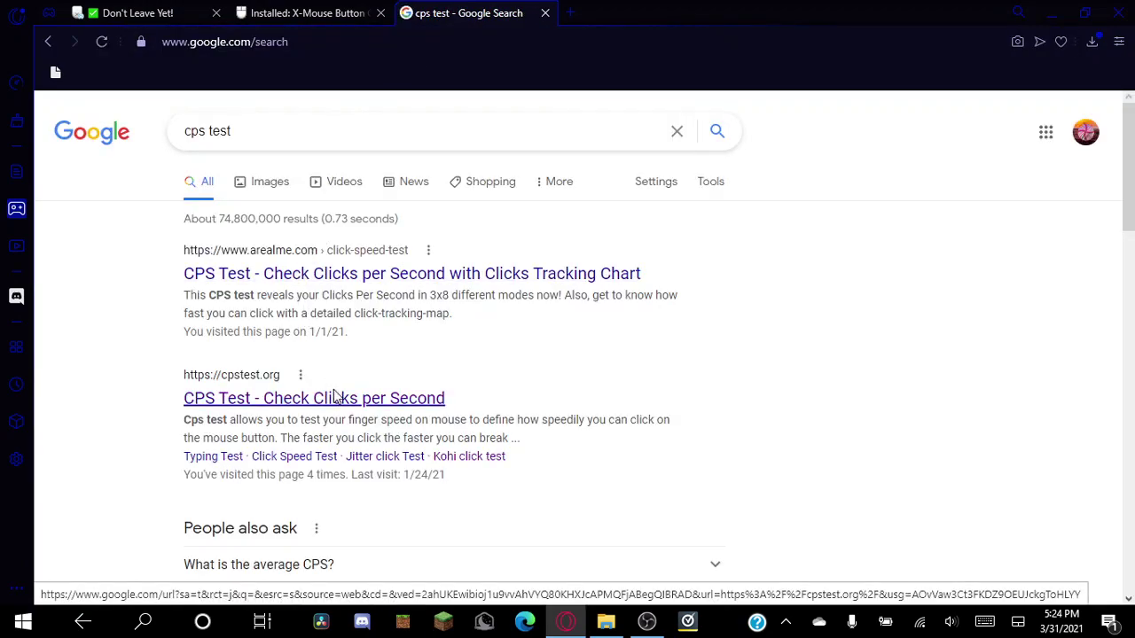
click(416, 398)
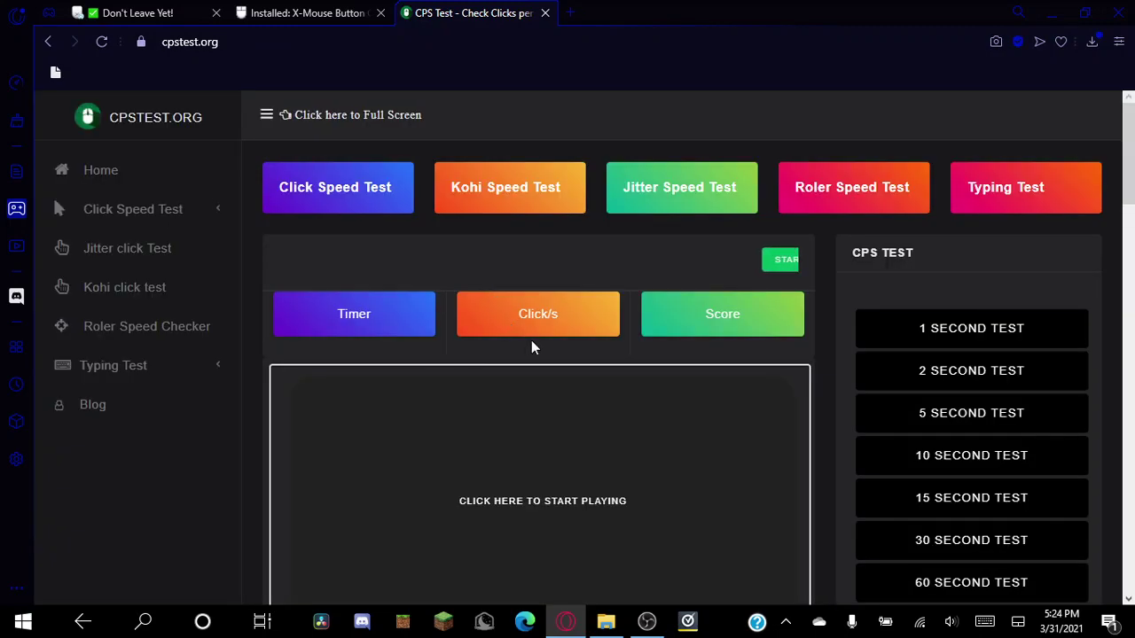
Step: Start the 100-second click test and click rapidly to a score of 26 at 7.21 CPS
scroll(576, 342, down, 2)
click(1000, 453)
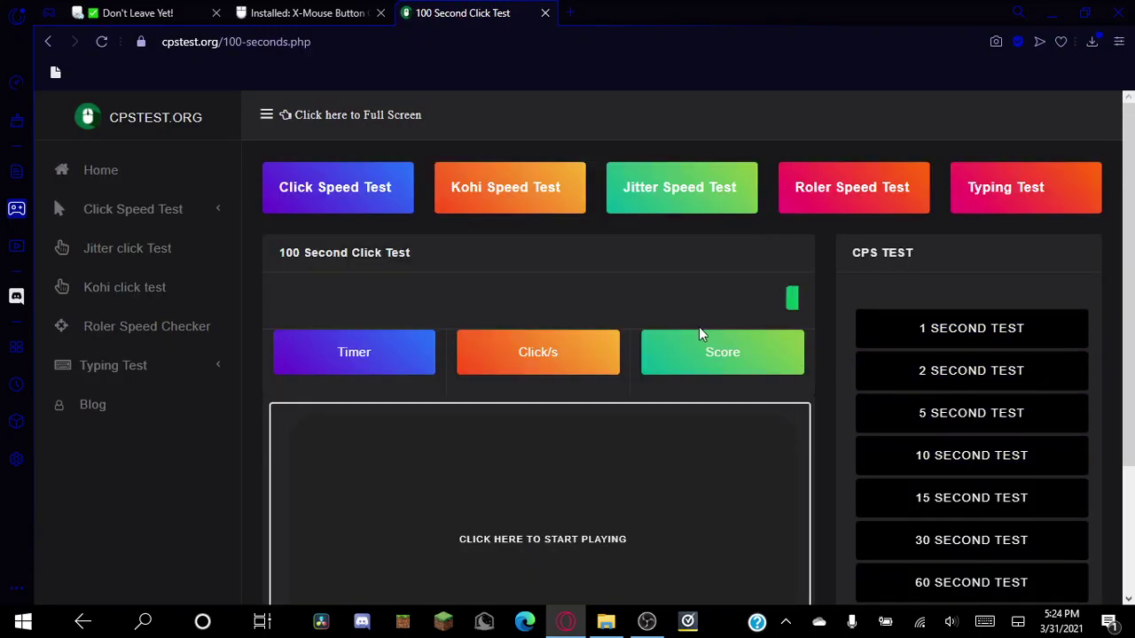
scroll(700, 331, down, 2)
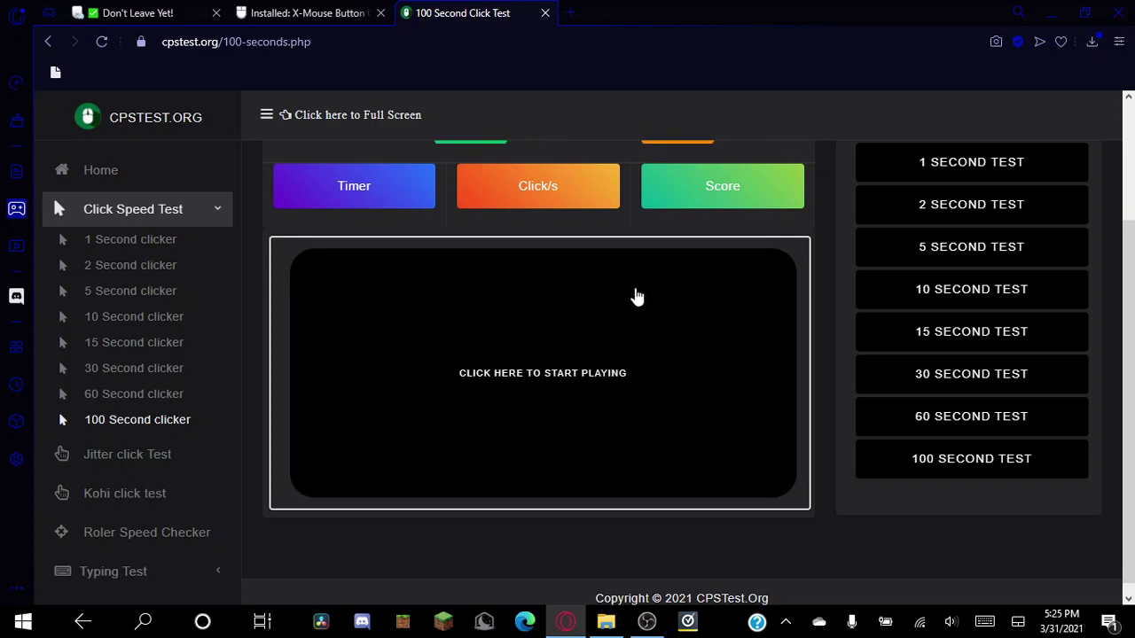
double_click(637, 296)
triple_click(637, 296)
triple_click(636, 296)
triple_click(636, 296)
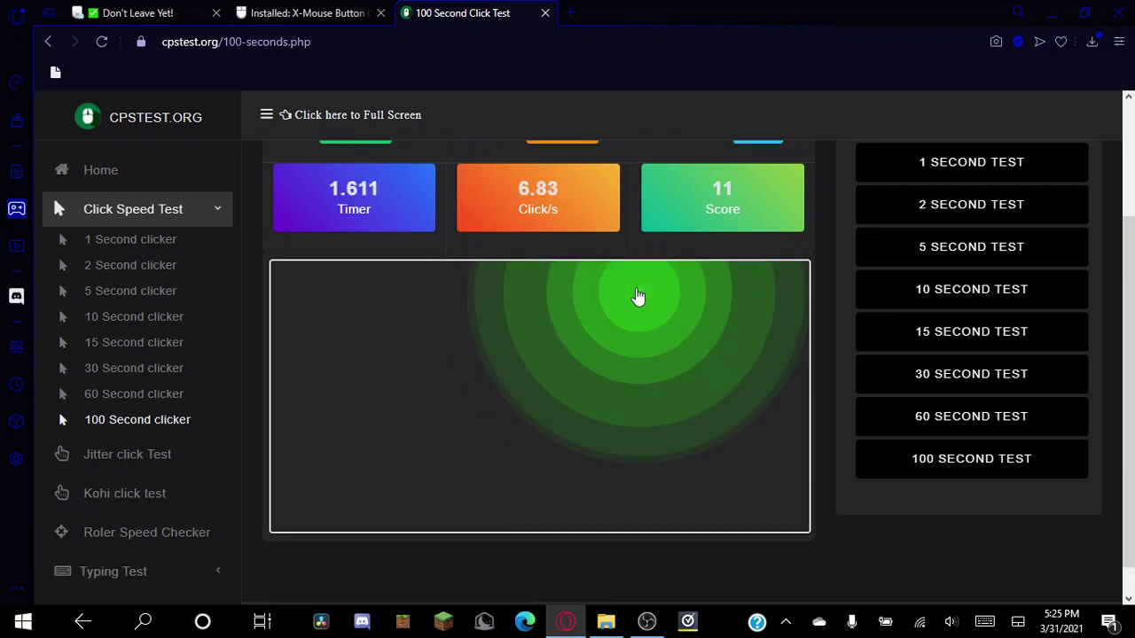
triple_click(637, 296)
double_click(636, 296)
triple_click(636, 297)
triple_click(637, 296)
double_click(636, 296)
double_click(636, 296)
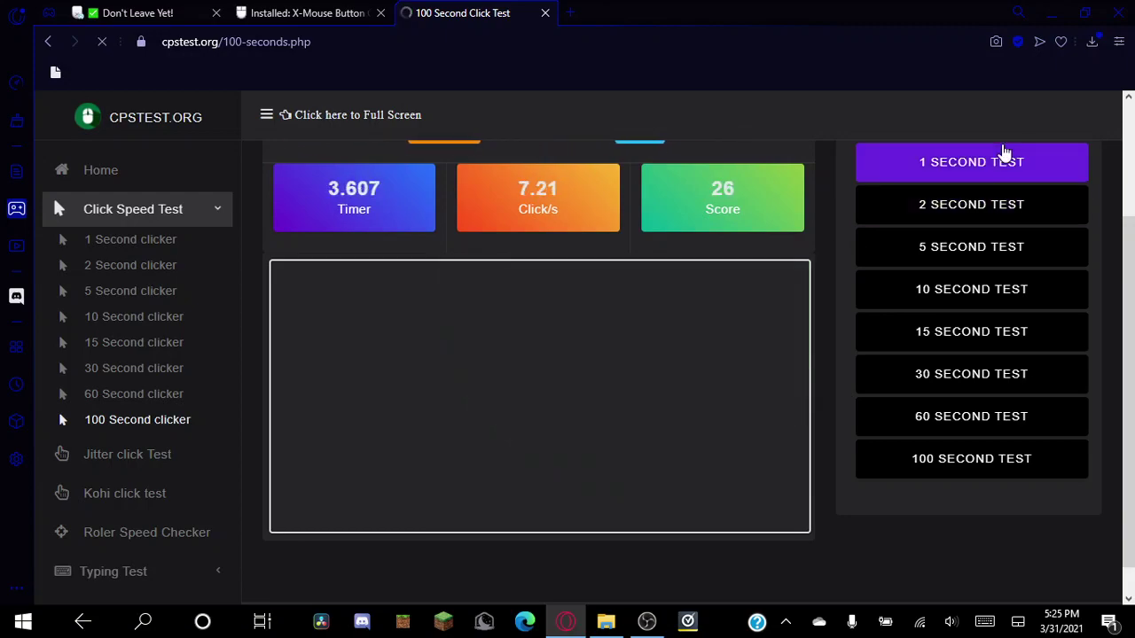
Step: Complete a 1-second click test run, scoring 12 clicks per second
click(1002, 159)
scroll(719, 299, down, 2)
scroll(615, 400, up, 1)
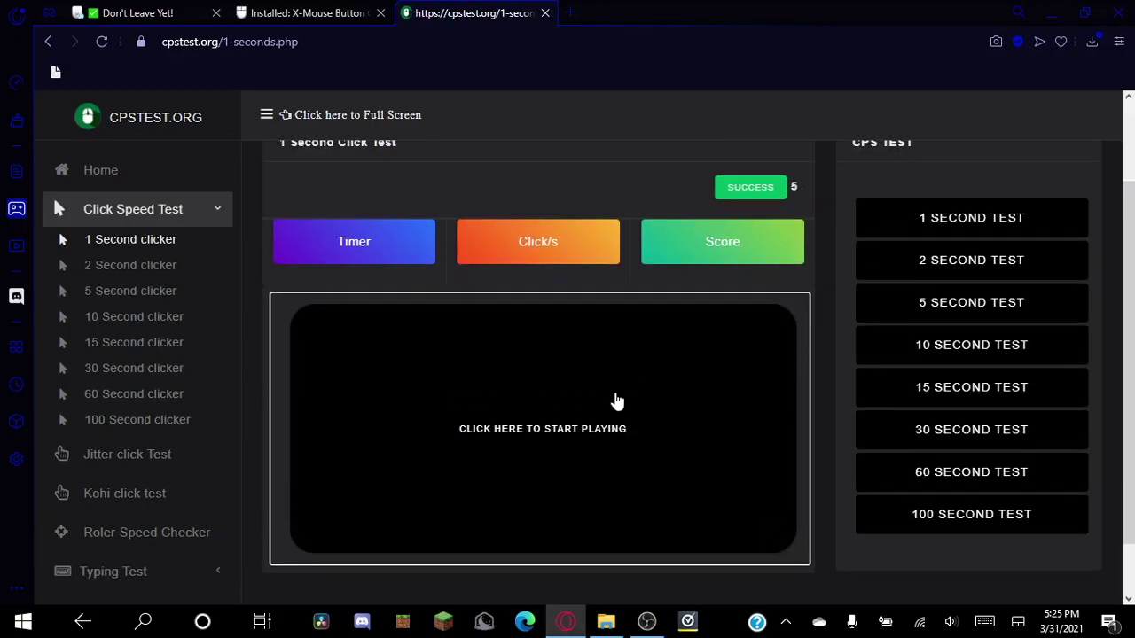
triple_click(614, 402)
triple_click(614, 401)
triple_click(614, 401)
click(614, 401)
triple_click(613, 399)
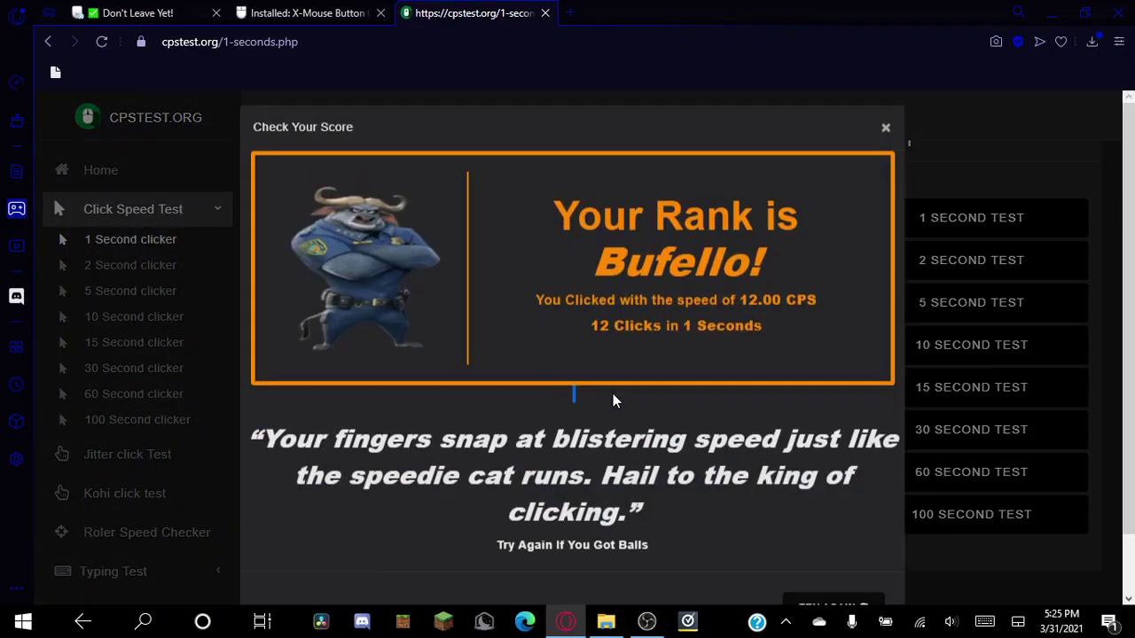
scroll(825, 459, down, 1)
Step: Retry the 1-second test, scoring 16 clicks per second, and close the result popup
click(825, 544)
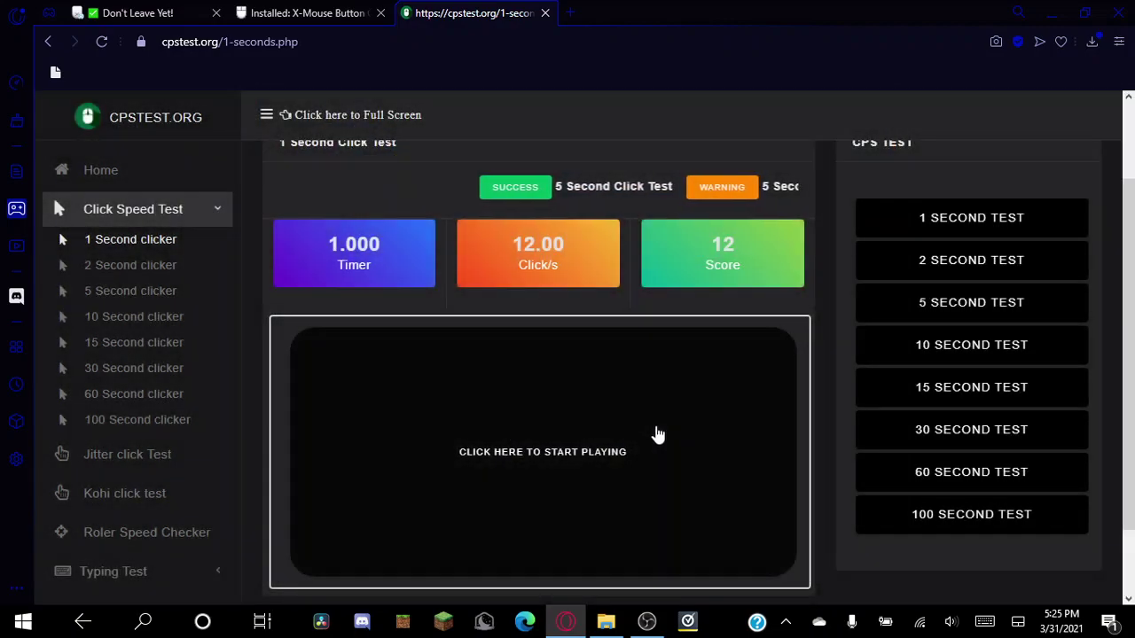
double_click(659, 434)
triple_click(658, 435)
triple_click(658, 434)
triple_click(659, 435)
triple_click(659, 434)
double_click(659, 434)
triple_click(756, 353)
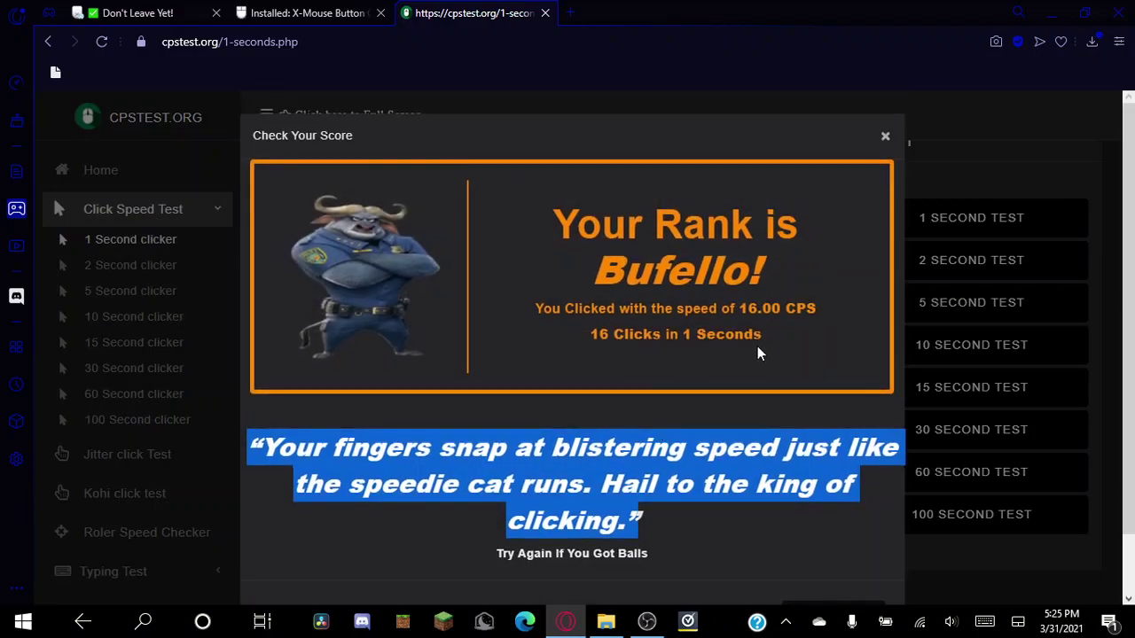
click(884, 135)
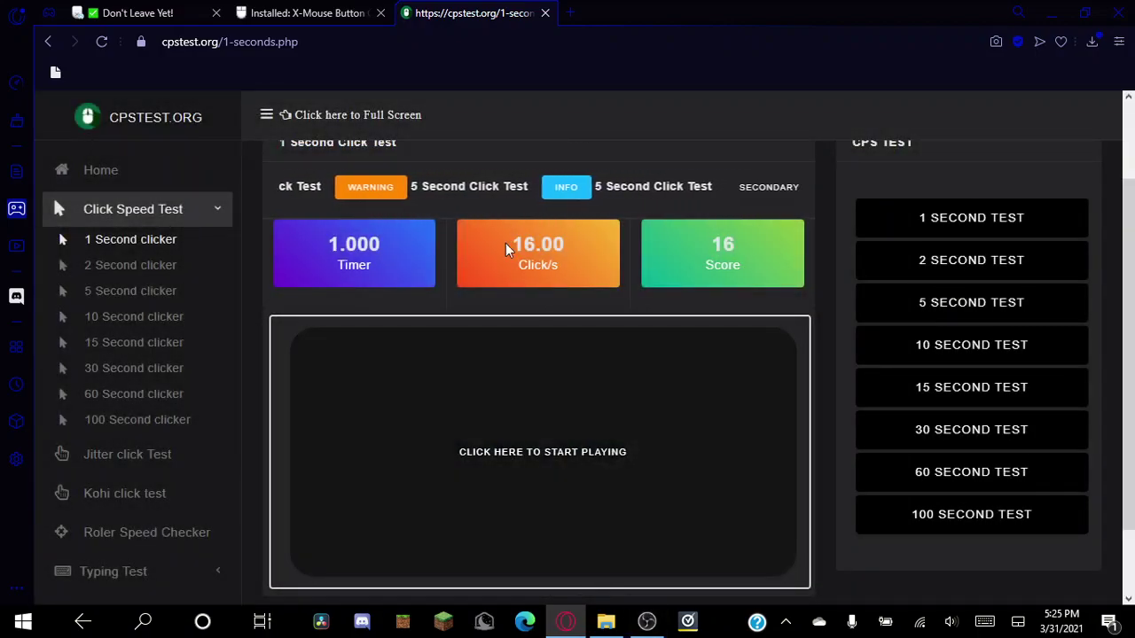
Step: Return to the X-Mouse installed tab, then bring OBS Studio to the front
click(268, 11)
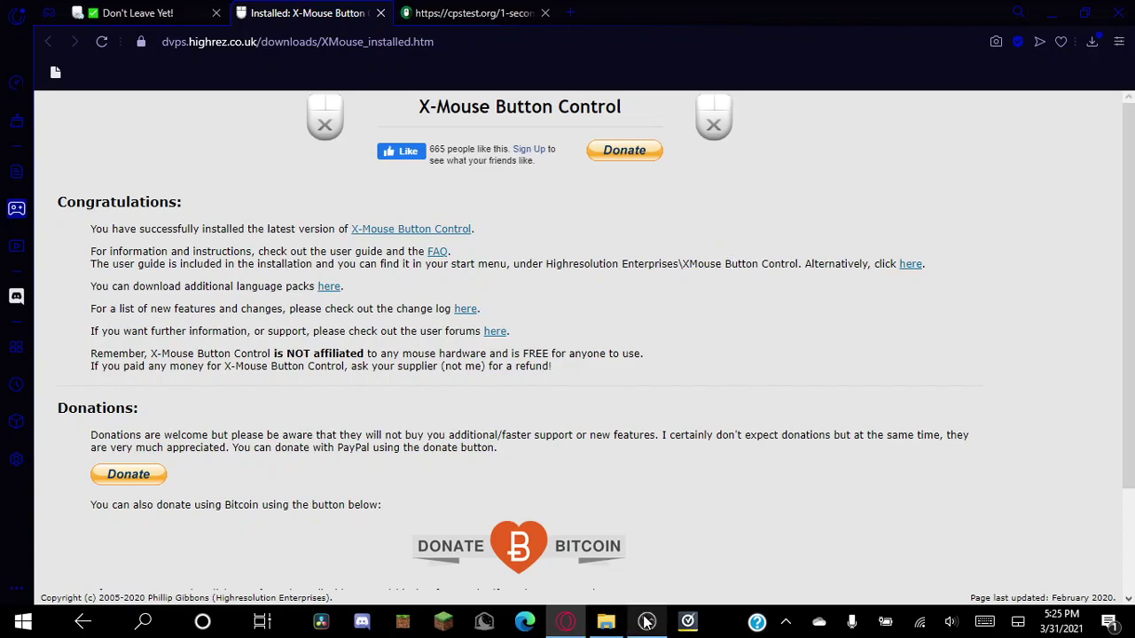
mouse_move(646, 621)
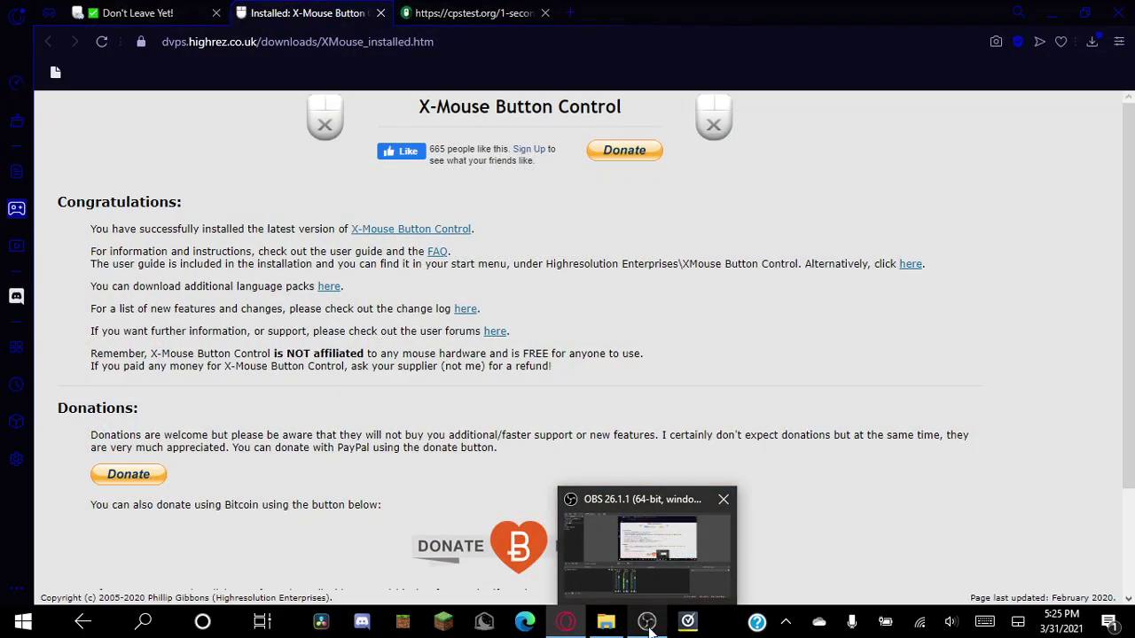
click(648, 623)
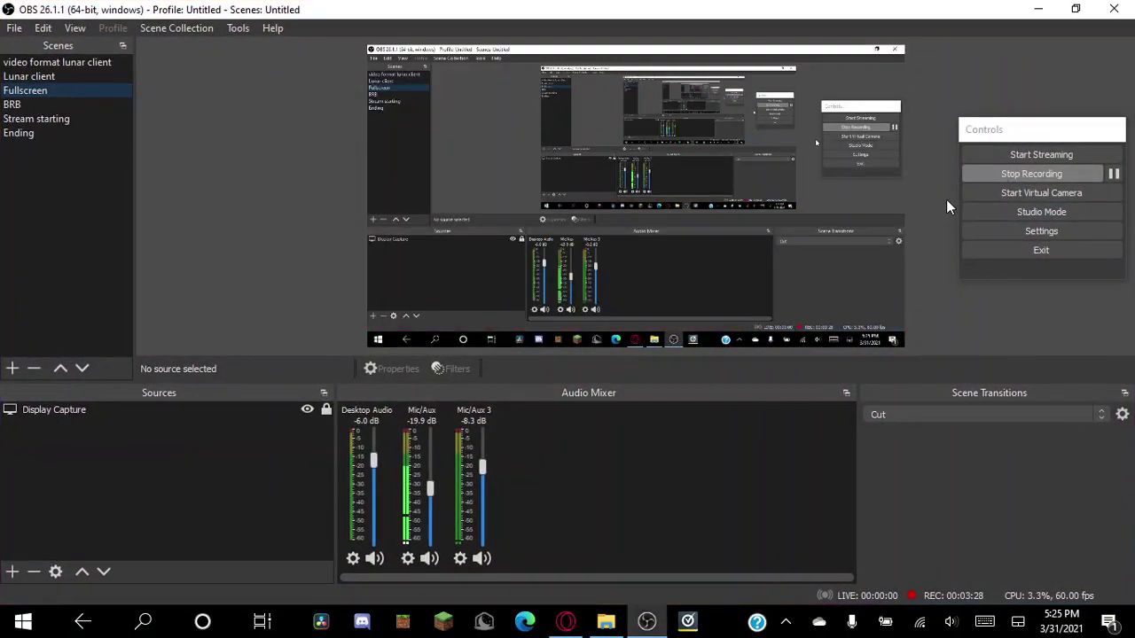